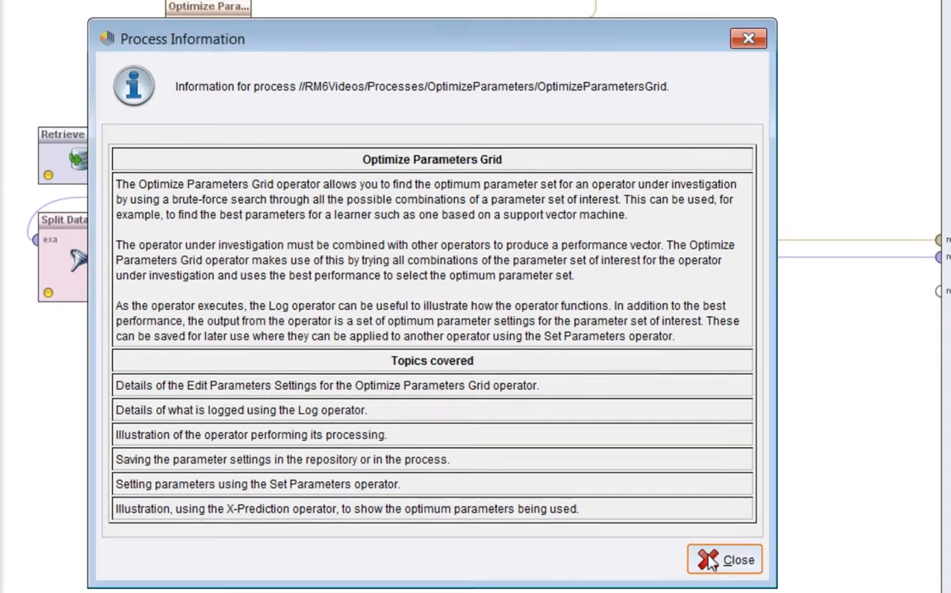
- Close the process information and review the operator execution order of the main process
{"action": "left_click", "coordinate": [714, 554]}
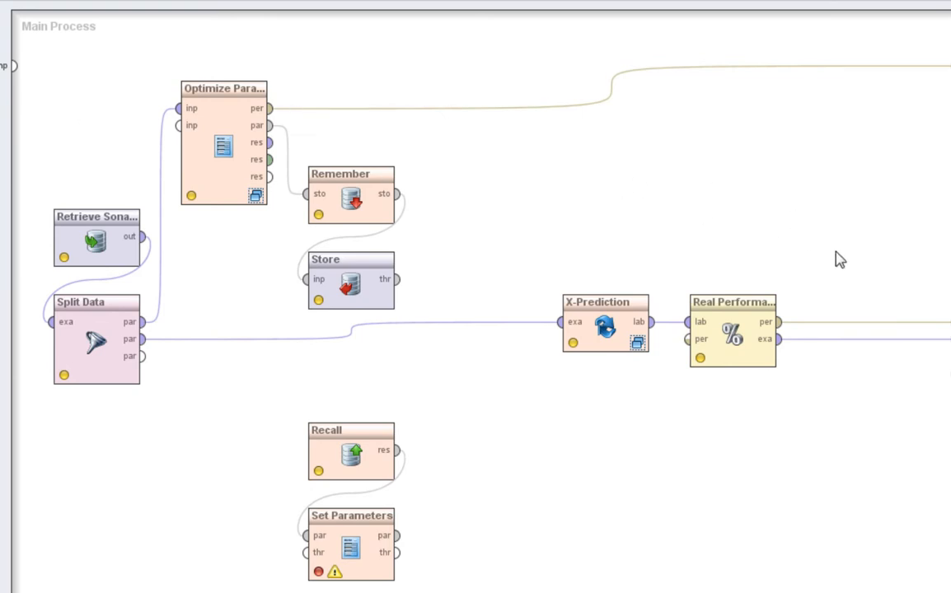
{"action": "left_click", "coordinate": [913, 1]}
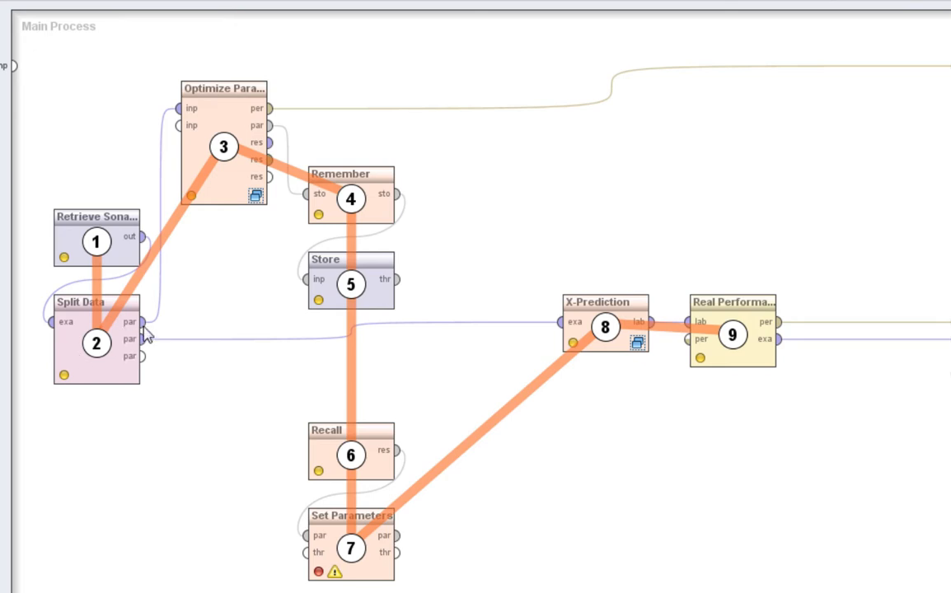
{"action": "left_click", "coordinate": [208, 108]}
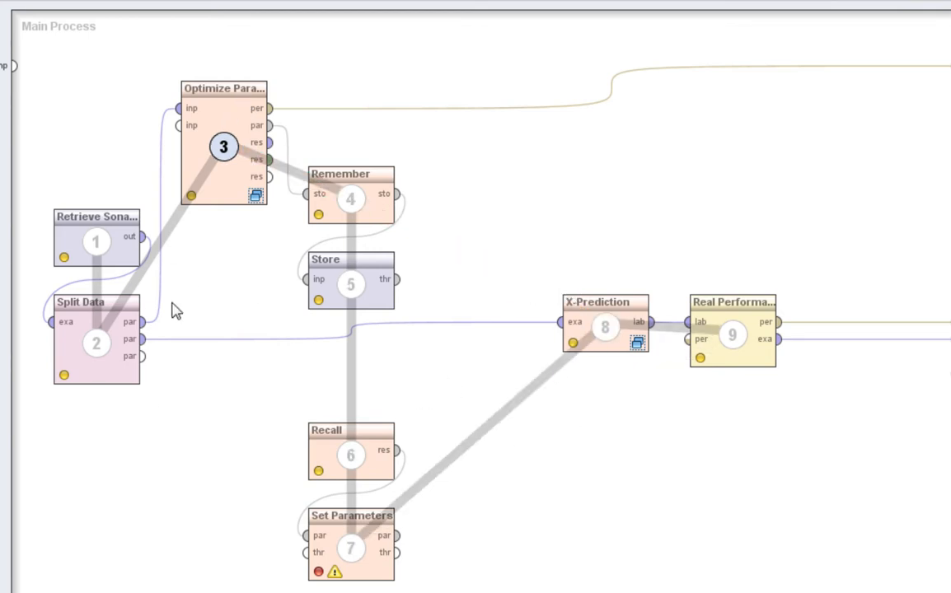
{"action": "right_click", "coordinate": [835, 165]}
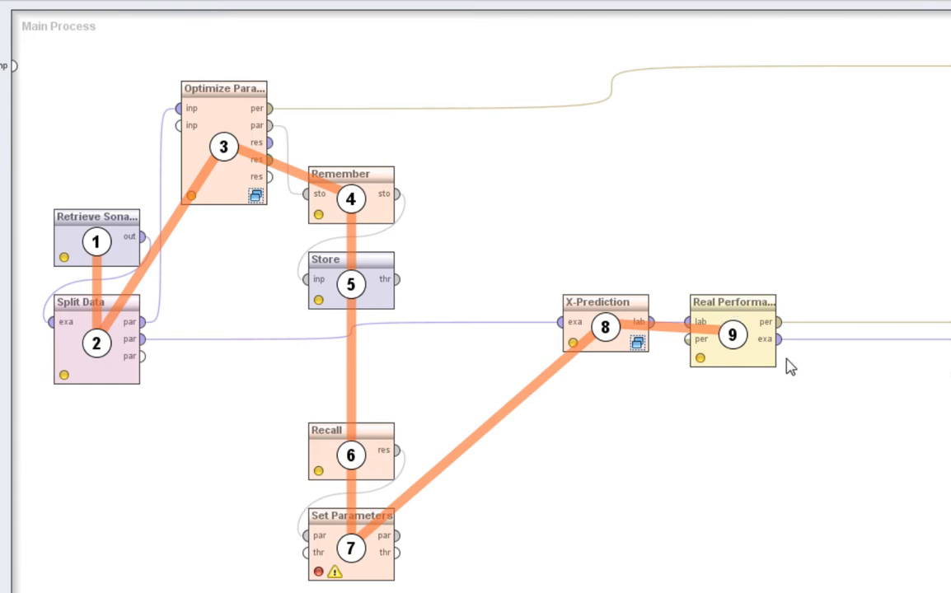
{"action": "left_click", "coordinate": [918, 1]}
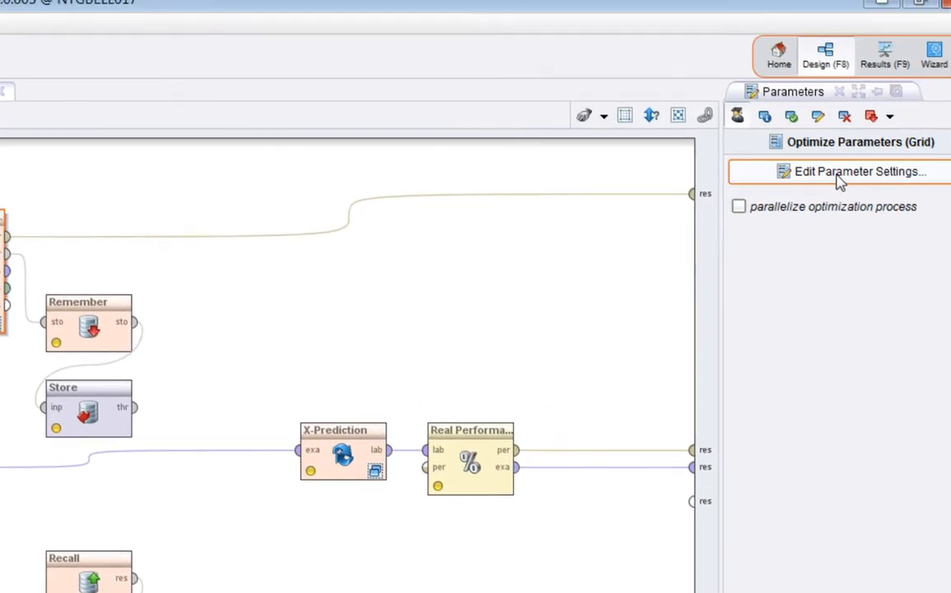
- Open the parameter settings of the Optimize Parameters (Grid) operator and look through the SVM operator's available parameters
{"action": "left_click", "coordinate": [811, 188]}
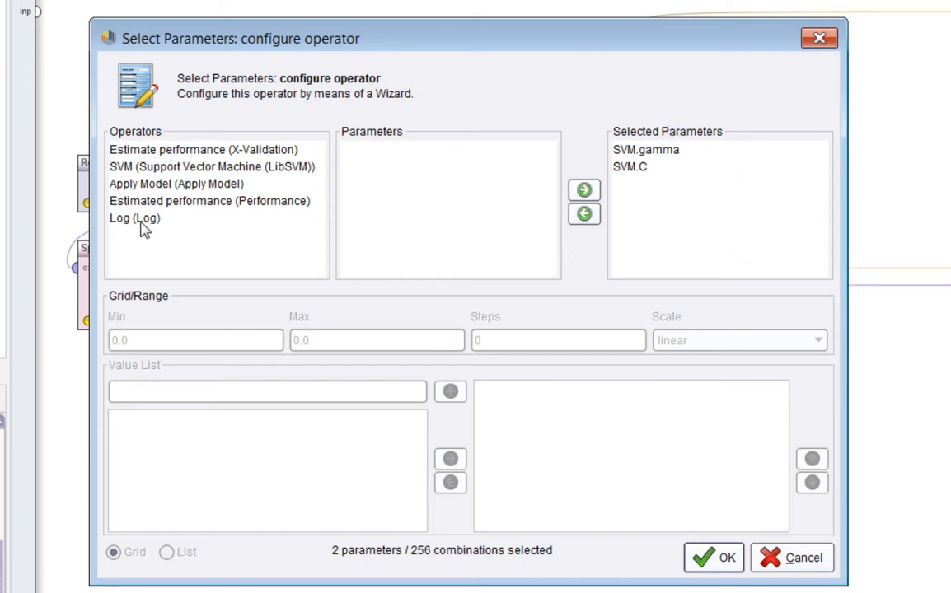
{"action": "left_click", "coordinate": [169, 169]}
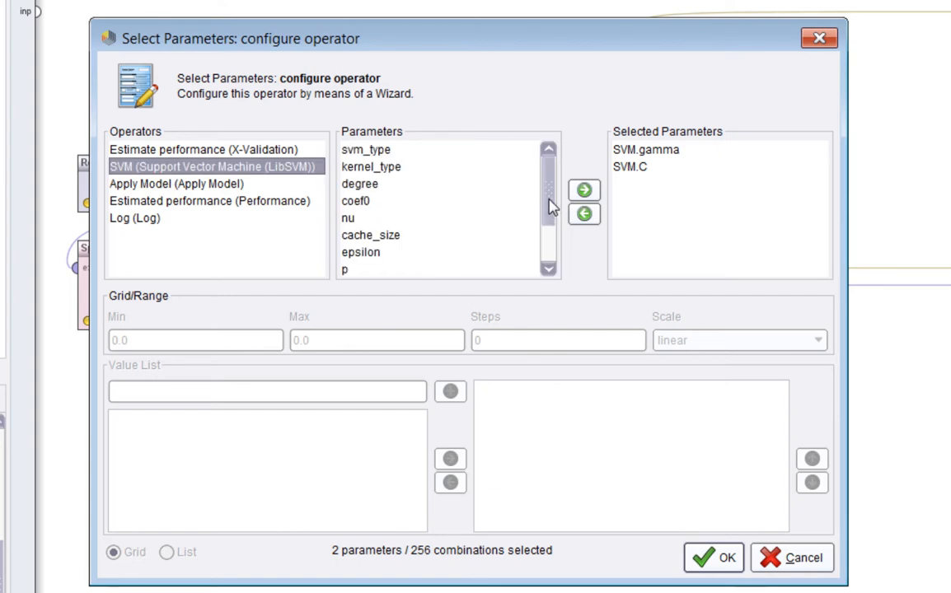
{"action": "mouse_move", "coordinate": [552, 206]}
{"action": "left_mouse_down"}
{"action": "mouse_move", "coordinate": [554, 229]}
{"action": "mouse_move", "coordinate": [554, 206]}
{"action": "left_mouse_up"}
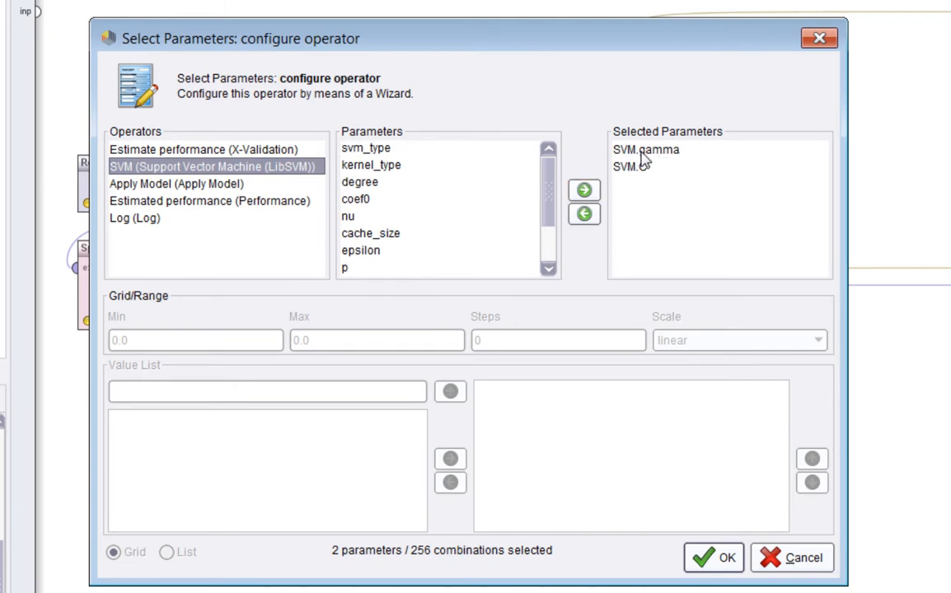
- Try adding the SVM degree parameter to the selected parameters and remove it again
{"action": "left_click", "coordinate": [357, 187]}
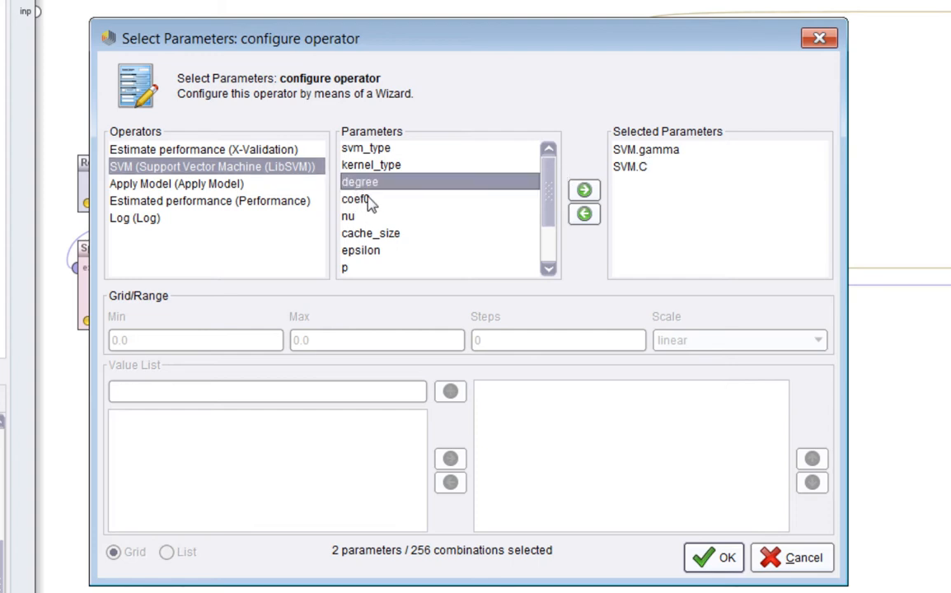
{"action": "left_click", "coordinate": [584, 190]}
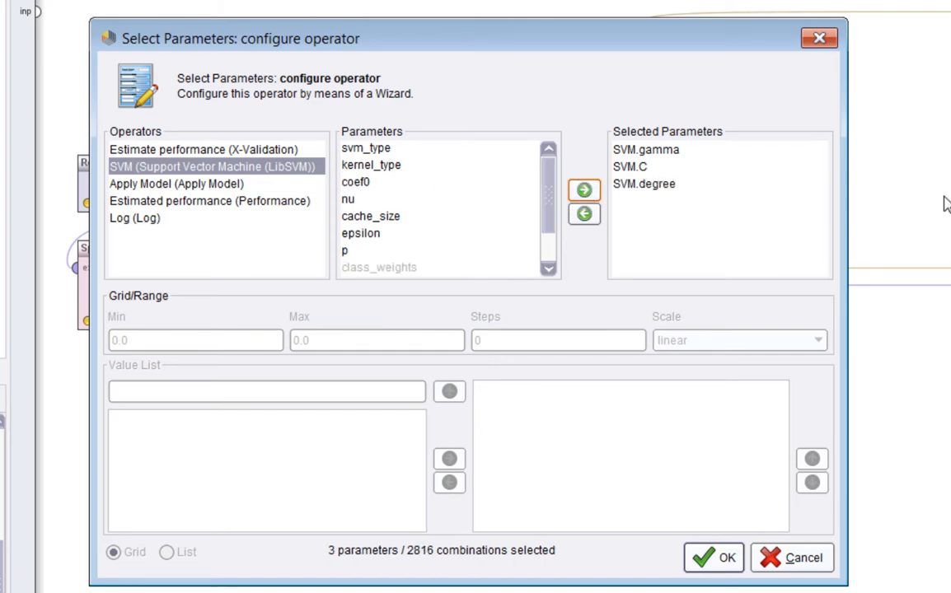
{"action": "left_click", "coordinate": [649, 185]}
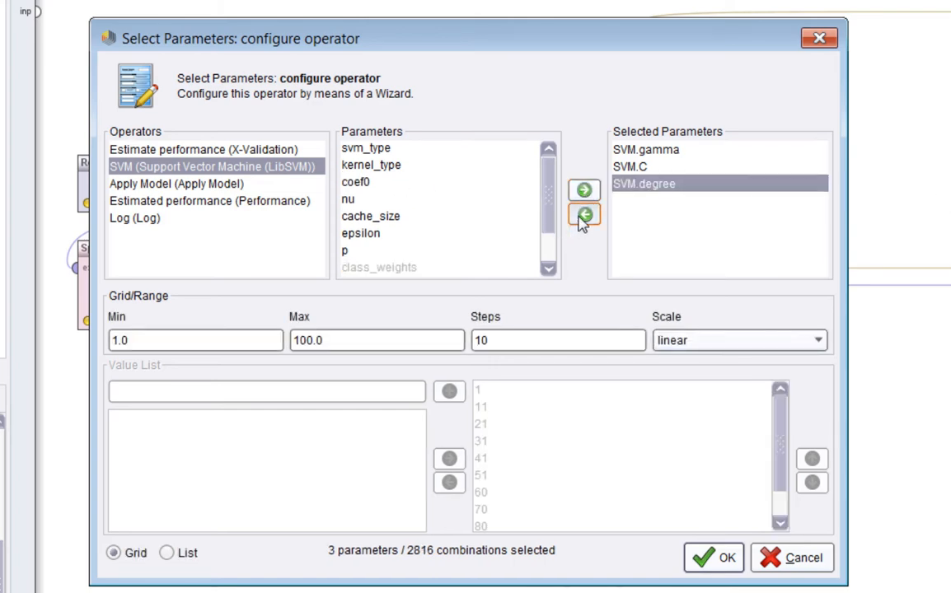
{"action": "left_click", "coordinate": [584, 216]}
- Compare the grid ranges, steps and scales of SVM.gamma and SVM.C, and close the parameter settings without changes
{"action": "left_click", "coordinate": [642, 151]}
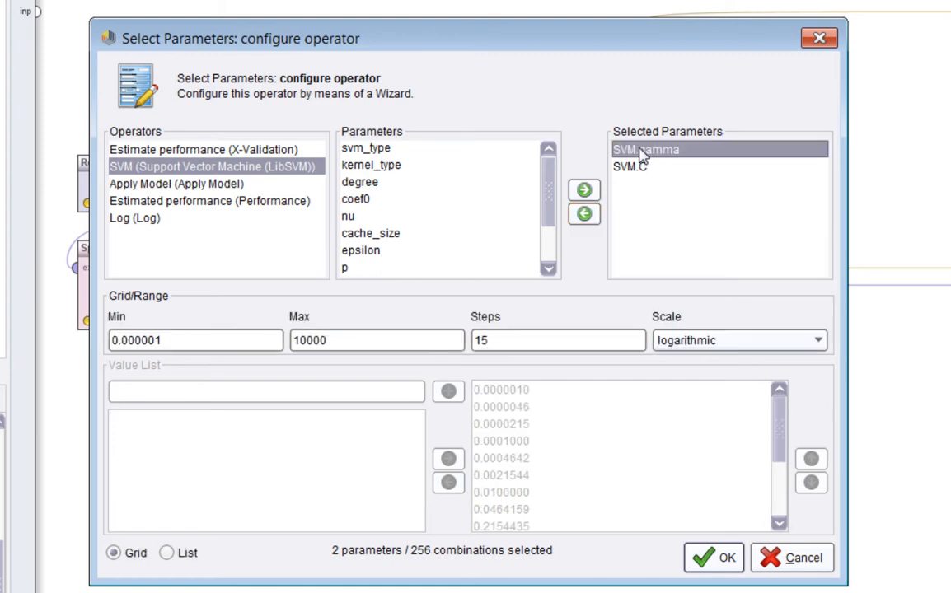
{"action": "left_click", "coordinate": [643, 168]}
{"action": "left_click", "coordinate": [643, 154]}
{"action": "left_click", "coordinate": [641, 168]}
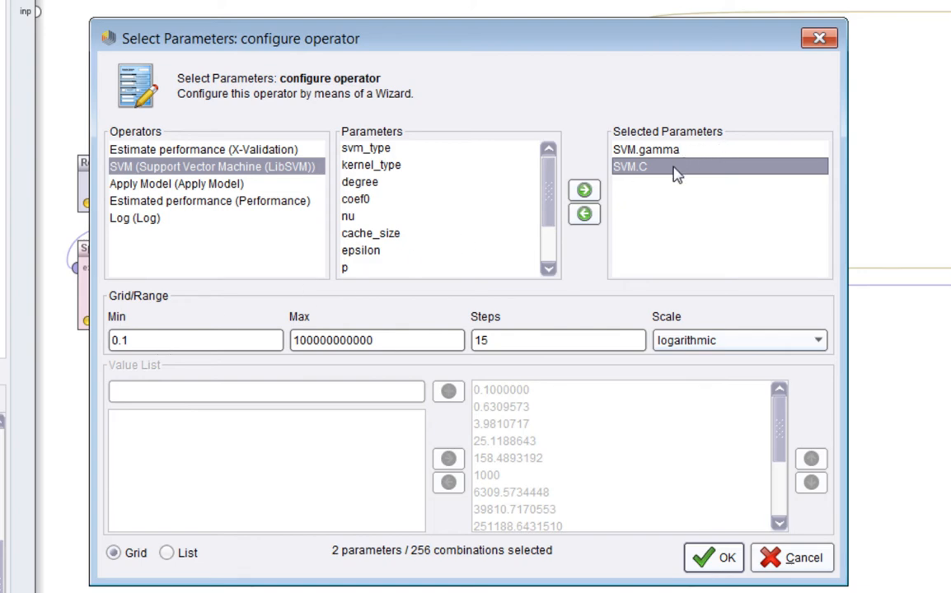
{"action": "left_click", "coordinate": [653, 154]}
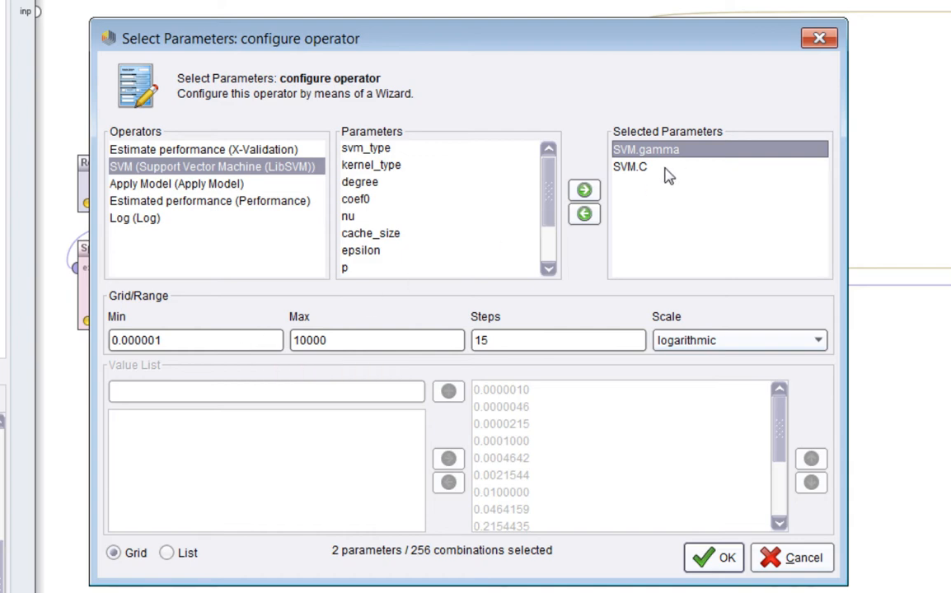
{"action": "left_click", "coordinate": [616, 167]}
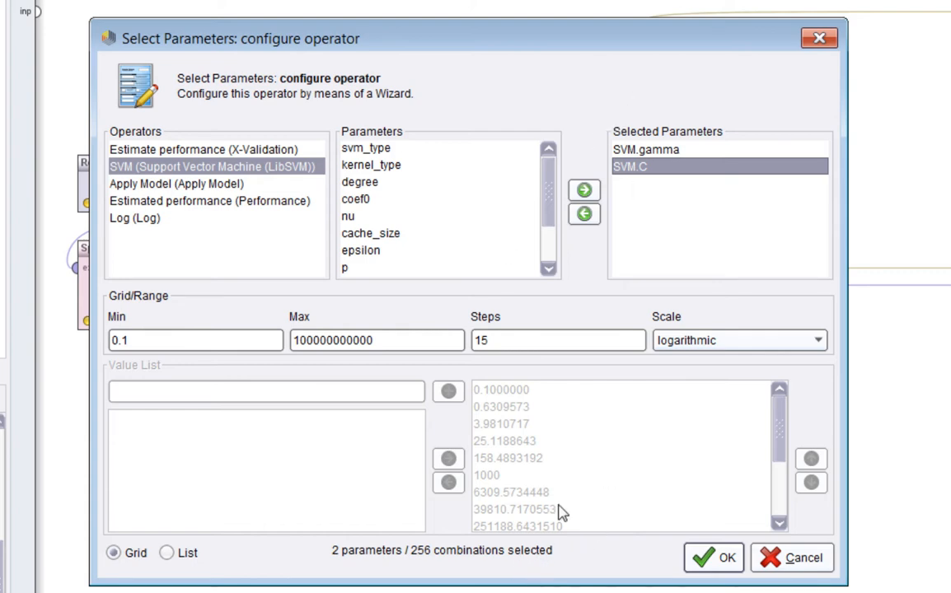
{"action": "left_click", "coordinate": [648, 151]}
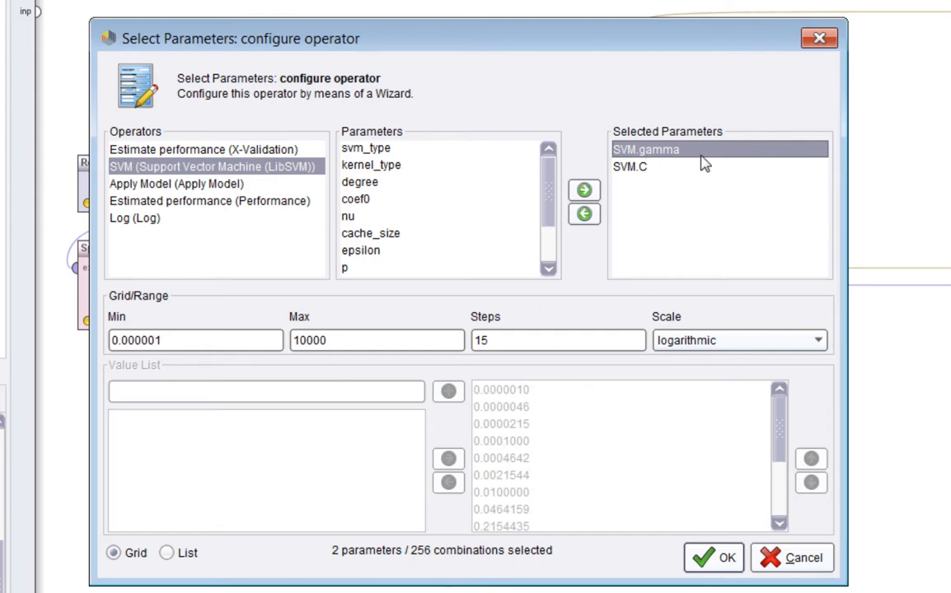
{"action": "left_click", "coordinate": [668, 166]}
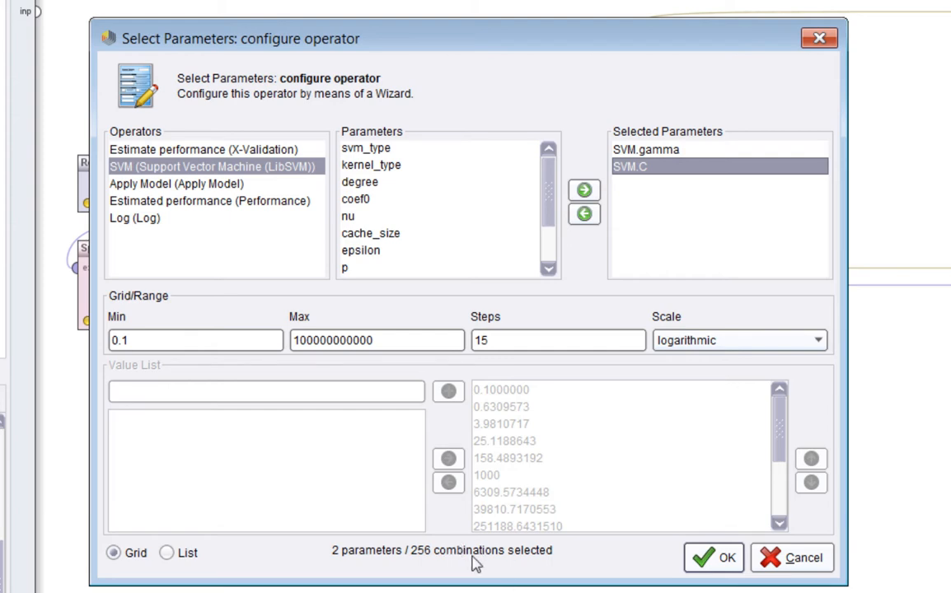
{"action": "left_click", "coordinate": [784, 564]}
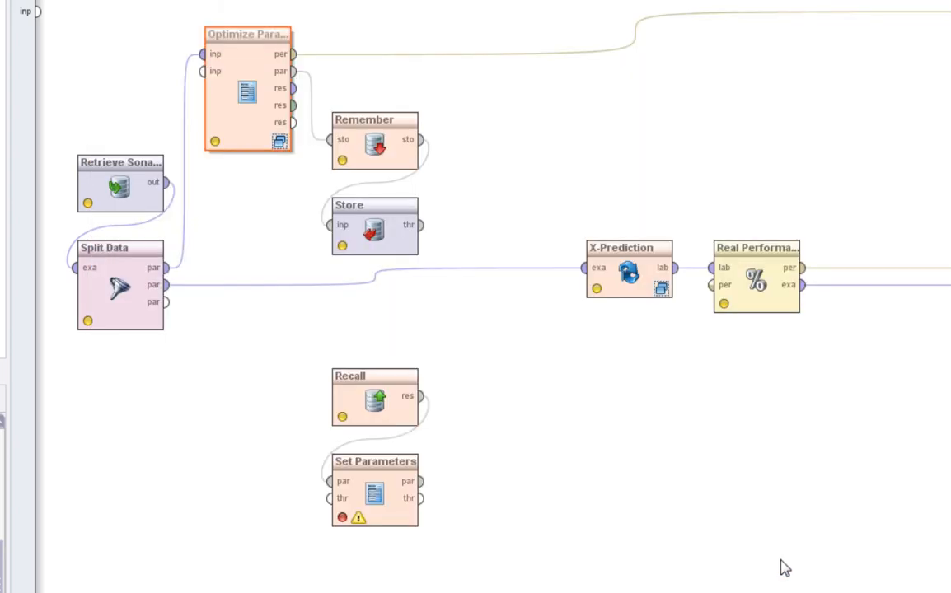
- Enter the Optimize Parameters (Grid) subprocess and inspect its Log and Estimate performance operators
{"action": "left_click", "coordinate": [280, 144]}
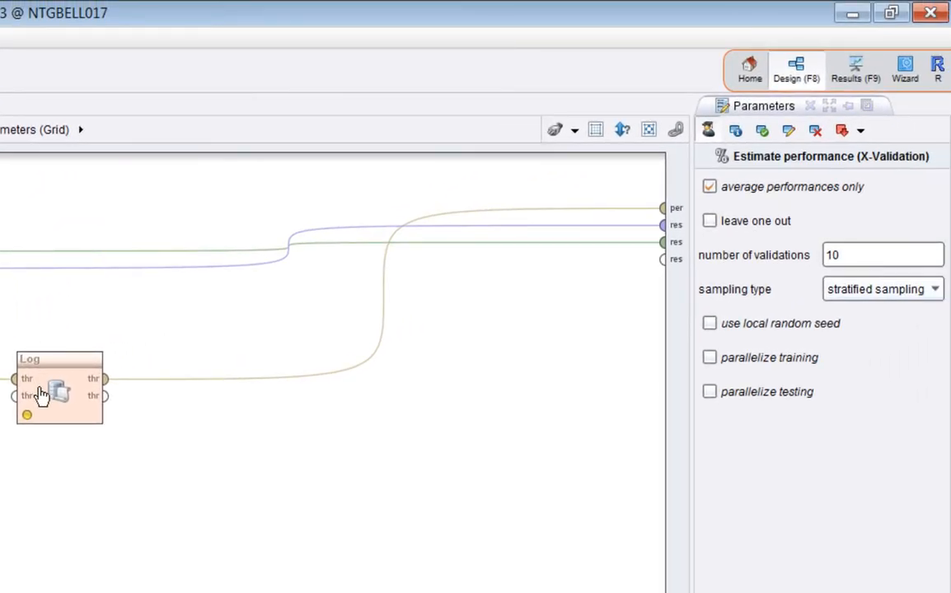
{"action": "left_click", "coordinate": [307, 356]}
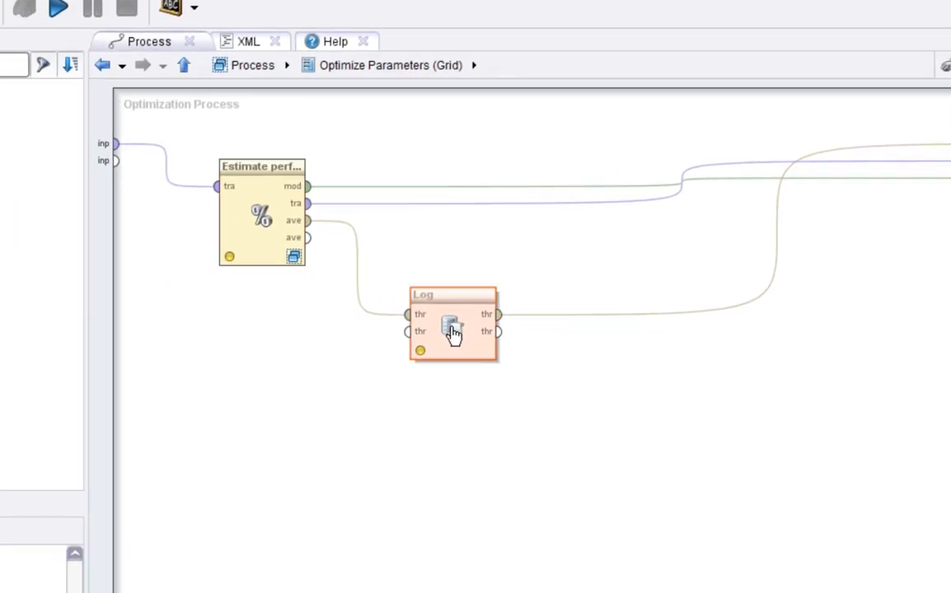
{"action": "left_click", "coordinate": [272, 229]}
- Inspect the training and testing operators inside Estimate performance, including the SVM settings, and return to the optimization subprocess
{"action": "left_click", "coordinate": [290, 256]}
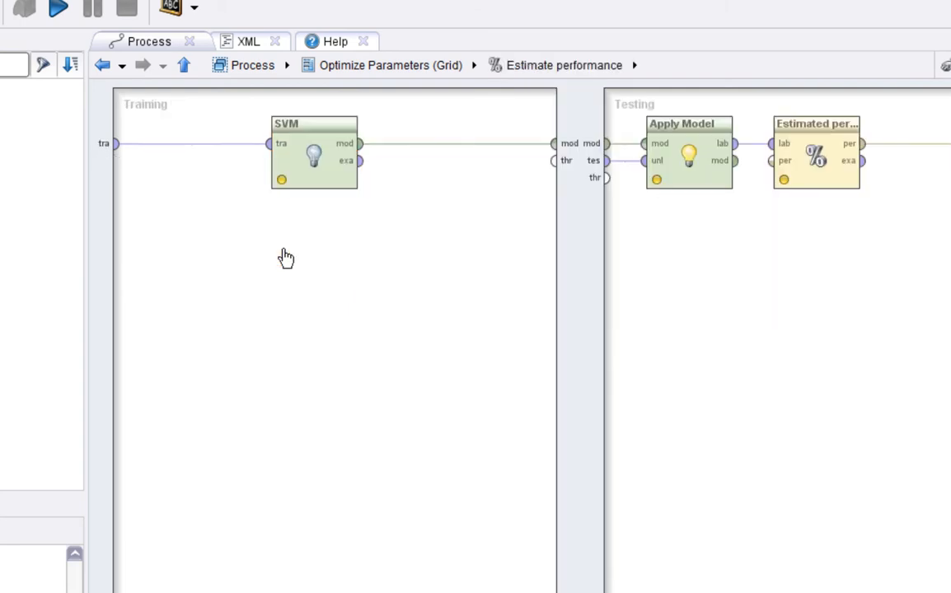
{"action": "left_click", "coordinate": [314, 175]}
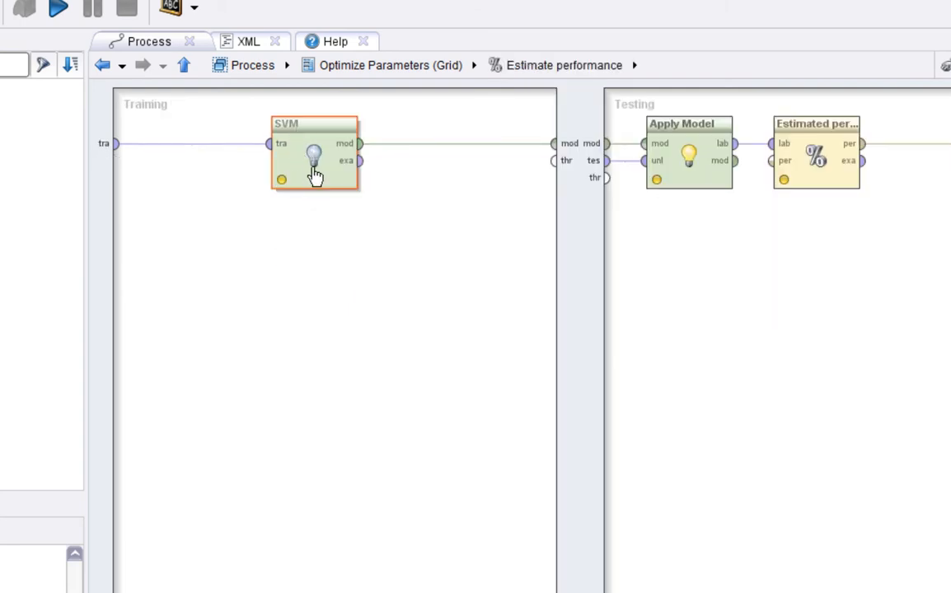
{"action": "left_click", "coordinate": [704, 159]}
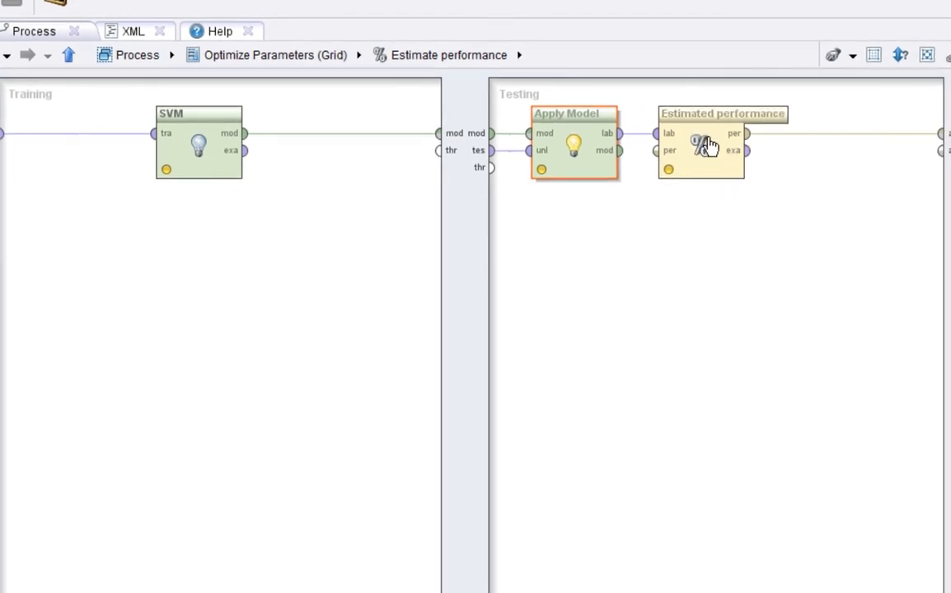
{"action": "left_click", "coordinate": [199, 145]}
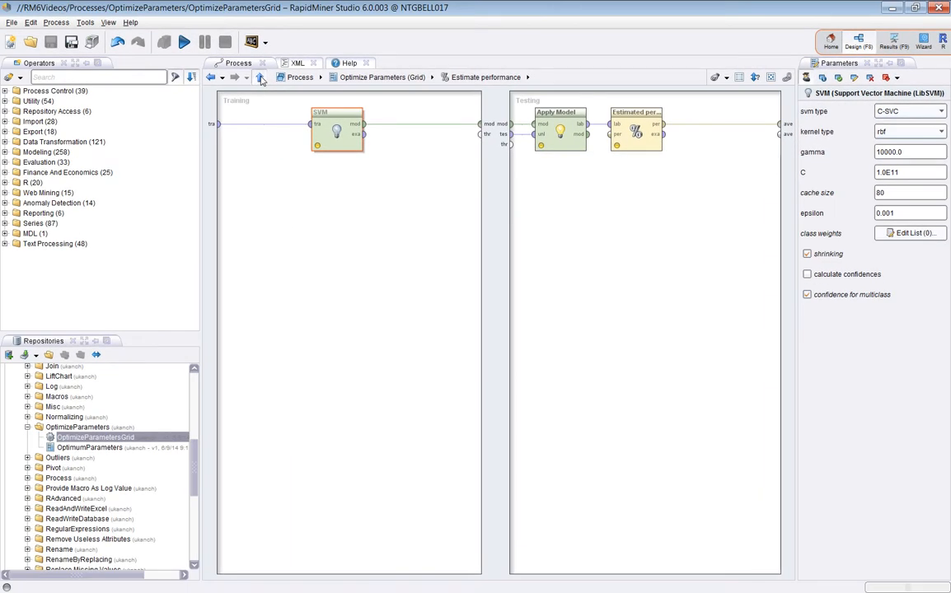
{"action": "left_click", "coordinate": [10, 68]}
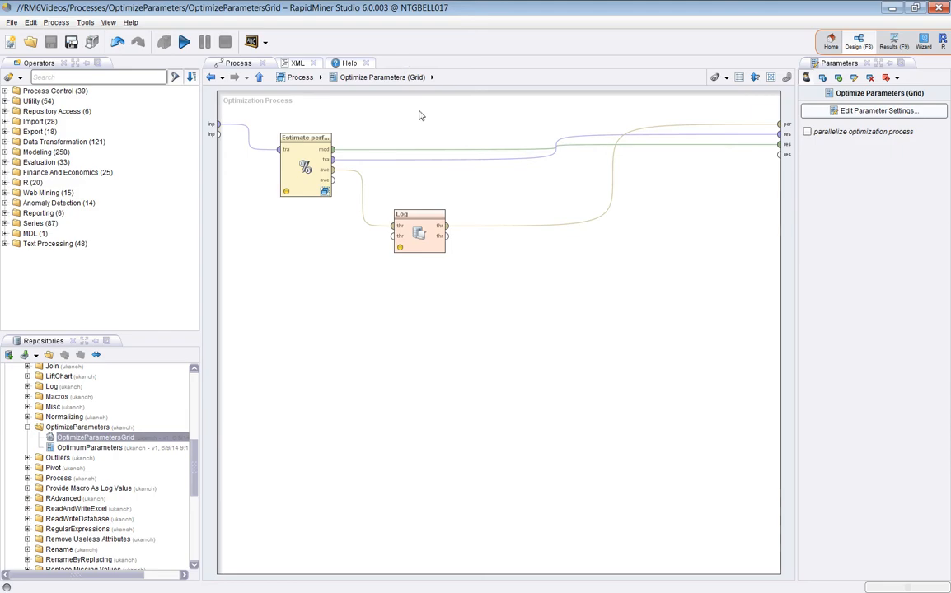
- Review the Log operator's list of logged values with a wider value column, and close the list
{"action": "left_click", "coordinate": [421, 233]}
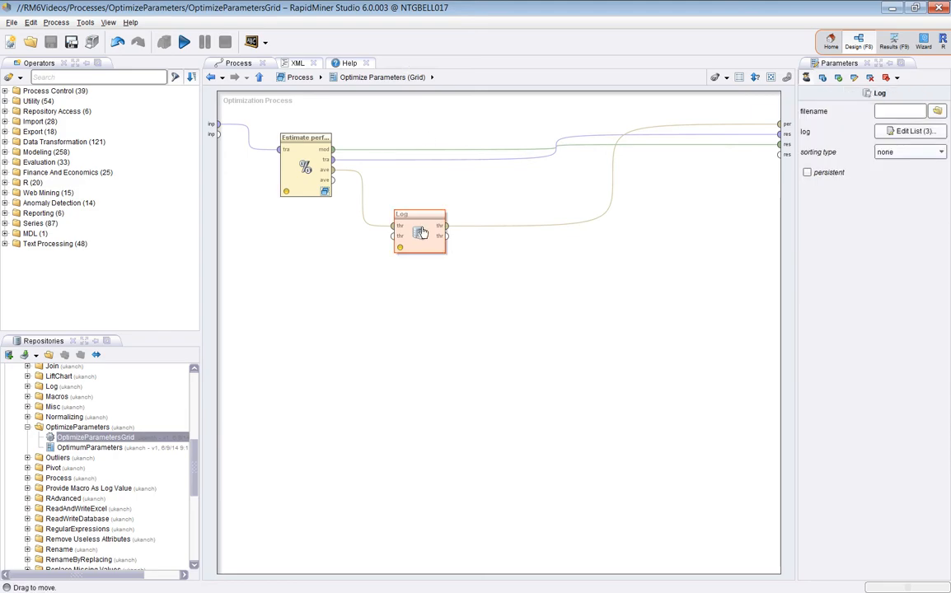
{"action": "left_click", "coordinate": [890, 134]}
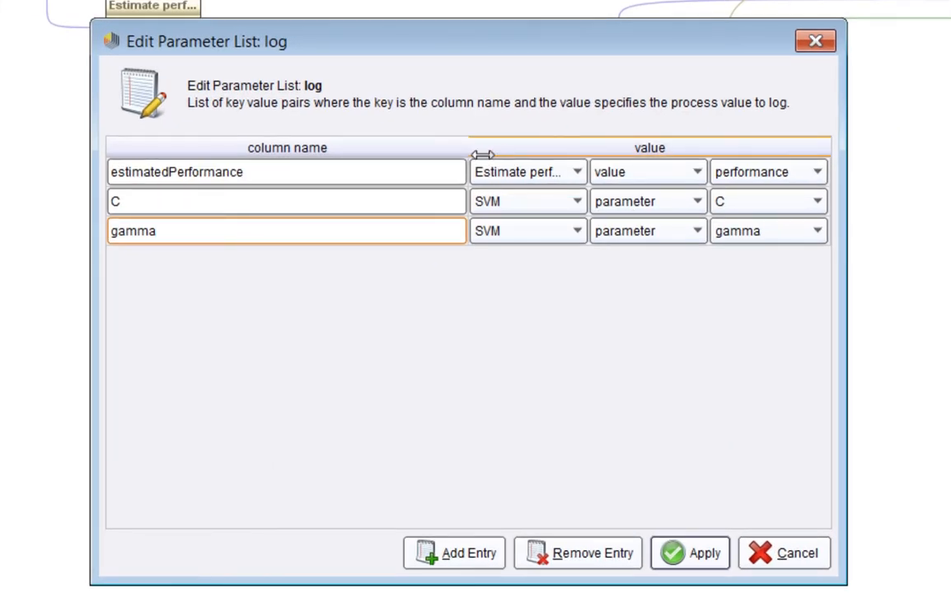
{"action": "left_click_drag", "start_coordinate": [482, 154], "coordinate": [338, 154]}
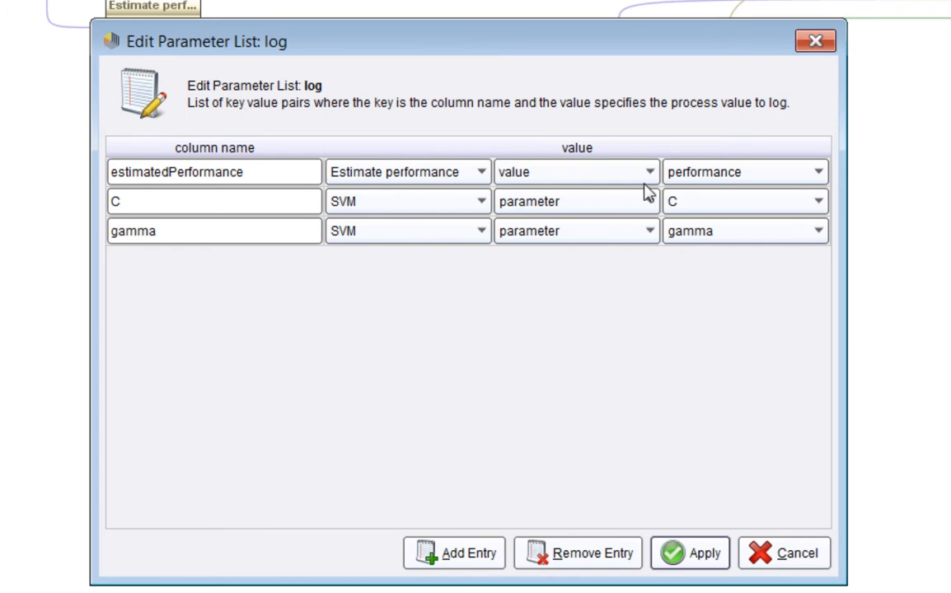
{"action": "left_click_drag", "start_coordinate": [617, 52], "coordinate": [713, 146]}
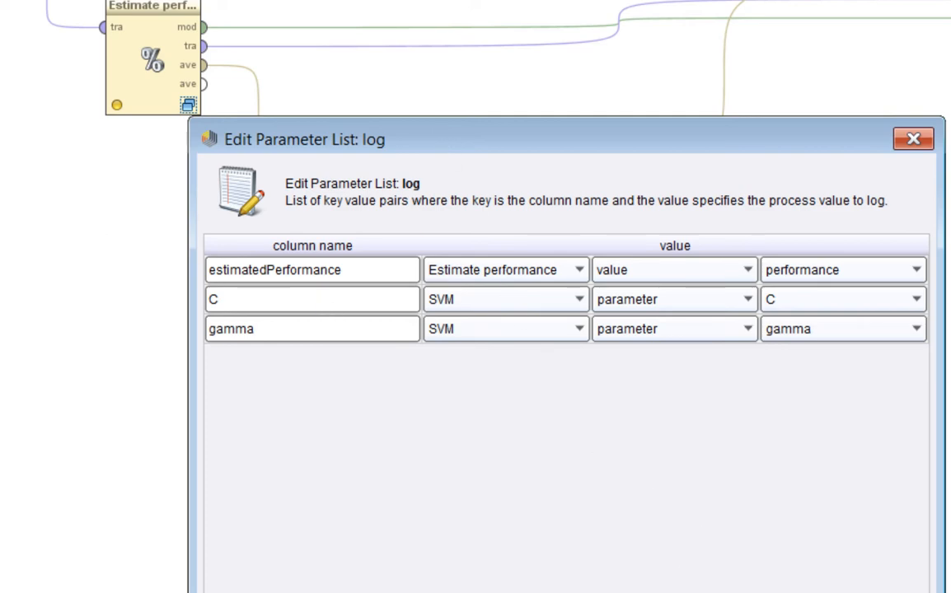
{"action": "left_click", "coordinate": [858, 579]}
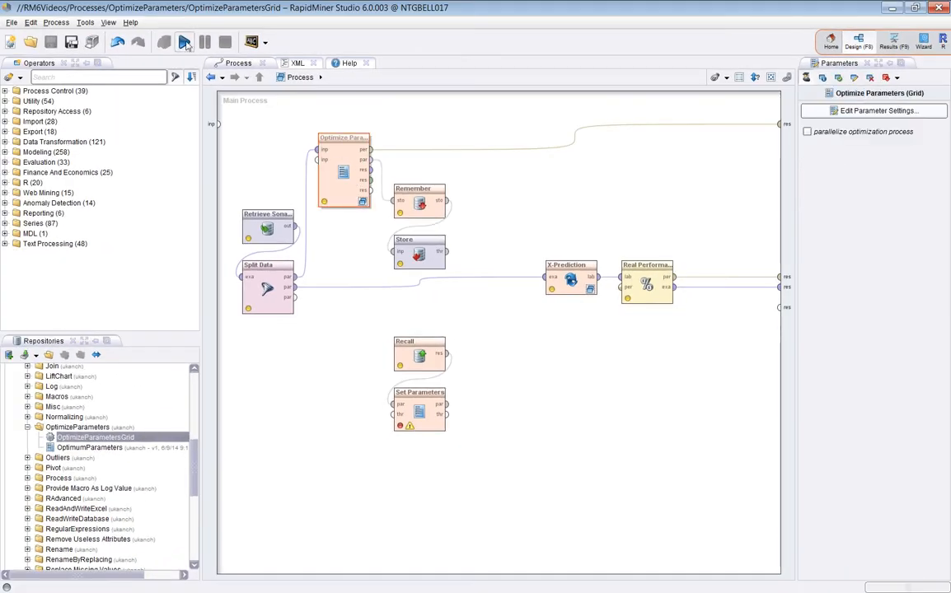
- Run the process and show the Log results as a table with wider estimatedPerformance and C columns
{"action": "left_click", "coordinate": [184, 43]}
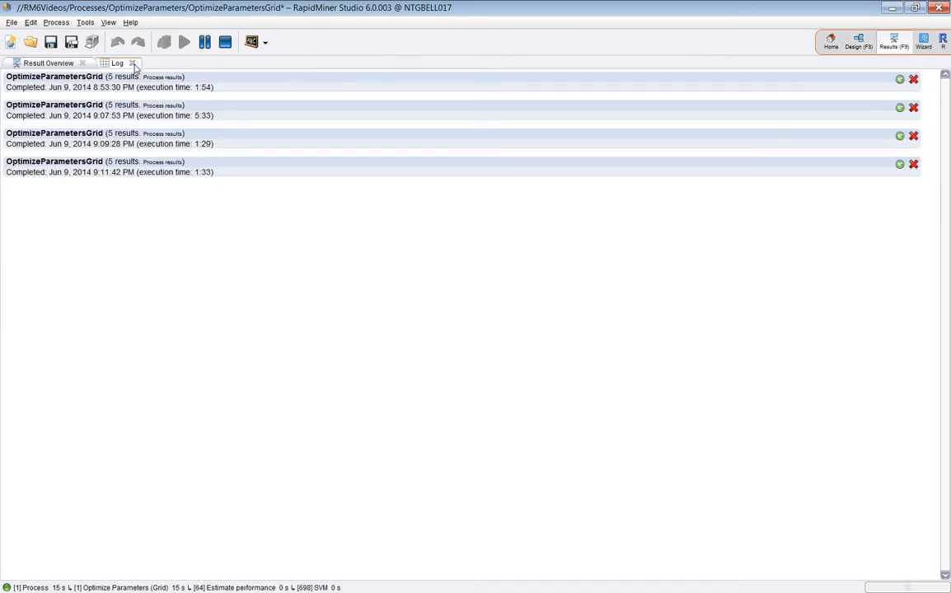
{"action": "left_click", "coordinate": [117, 63]}
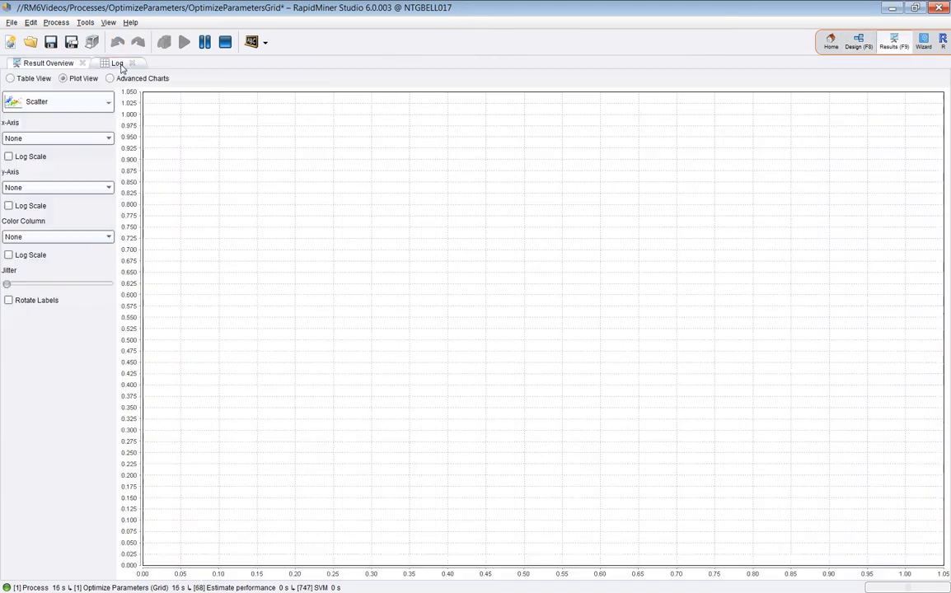
{"action": "left_click", "coordinate": [24, 81]}
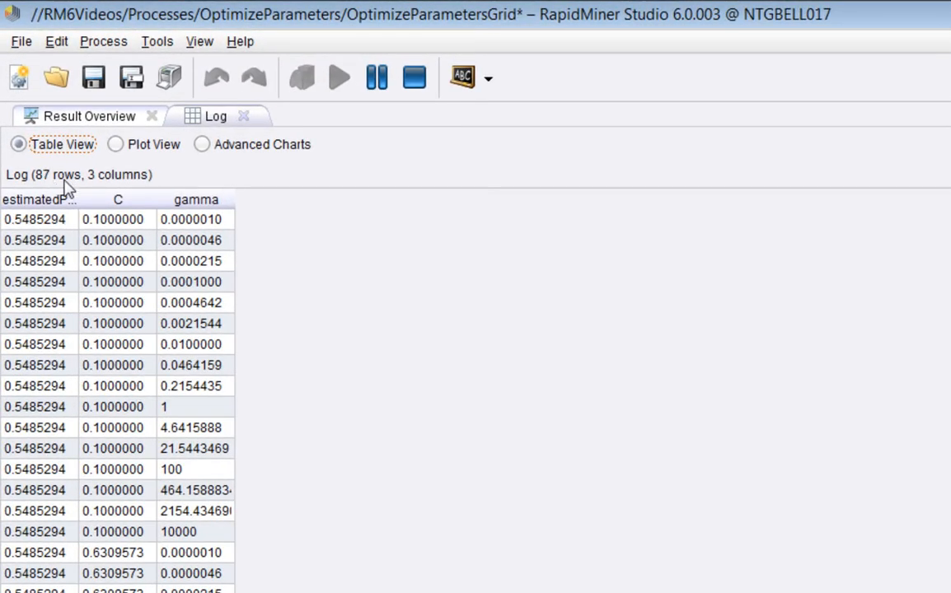
{"action": "left_click_drag", "start_coordinate": [80, 200], "coordinate": [185, 206]}
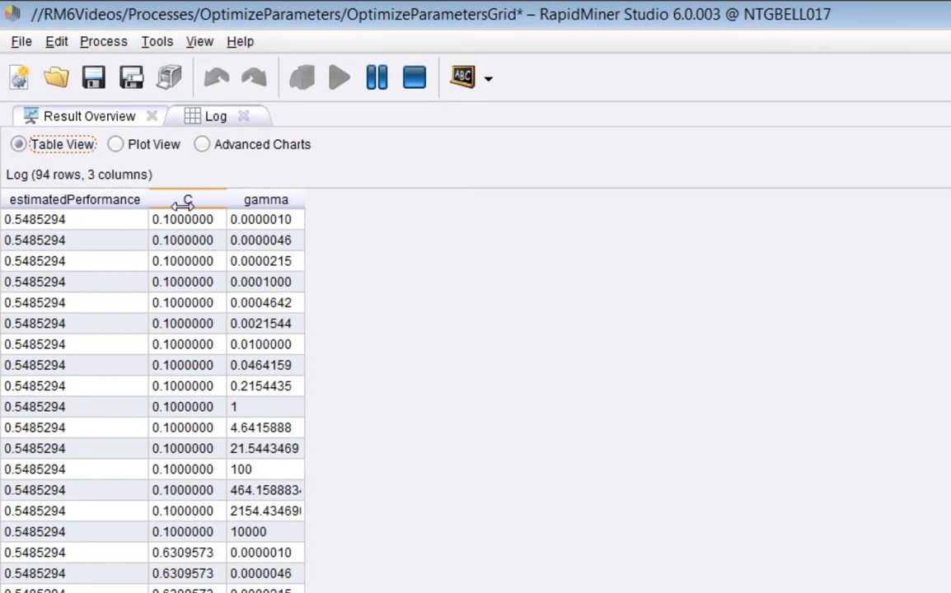
{"action": "left_click_drag", "start_coordinate": [253, 206], "coordinate": [347, 205]}
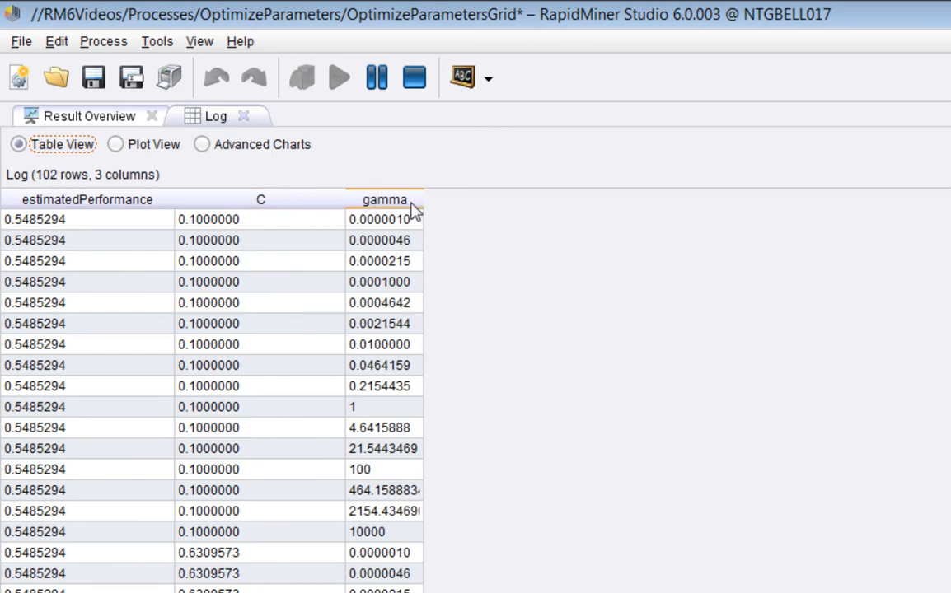
- Widen the gamma column, and start an advanced chart of the Log with C as domain dimension and gamma on the numerical axis
{"action": "left_click_drag", "start_coordinate": [425, 204], "coordinate": [541, 204]}
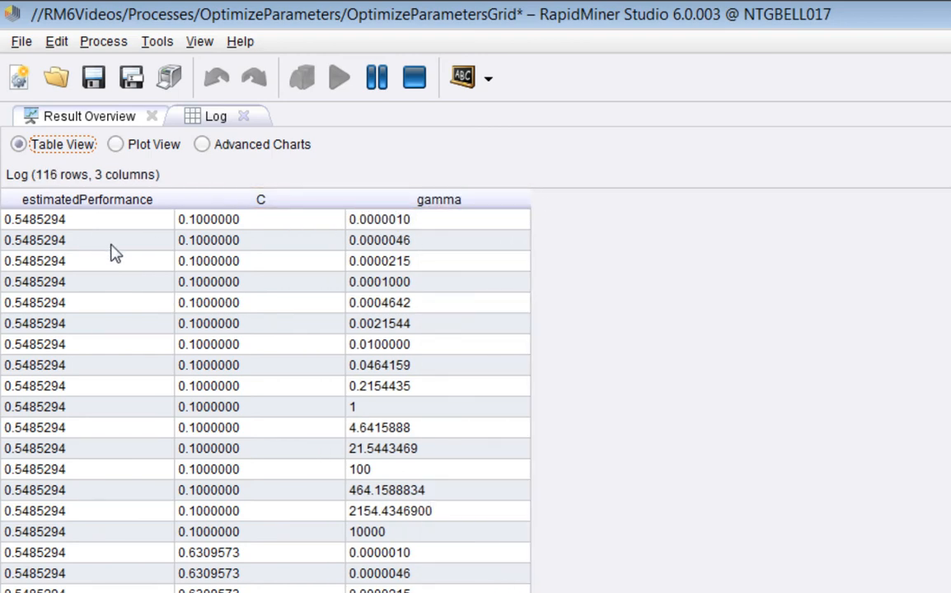
{"action": "left_click", "coordinate": [202, 144]}
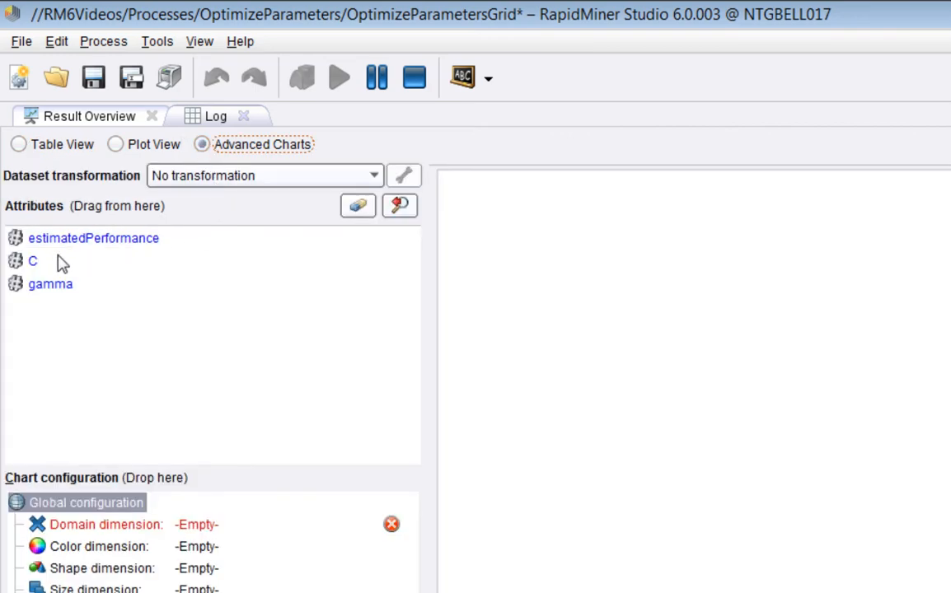
{"action": "left_click", "coordinate": [35, 269]}
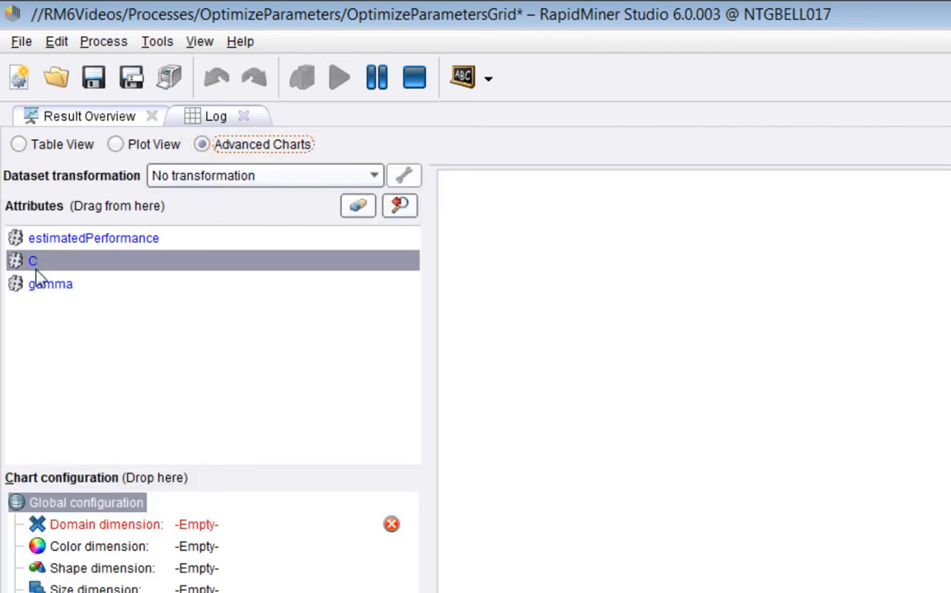
{"action": "left_click_drag", "start_coordinate": [36, 272], "coordinate": [107, 524]}
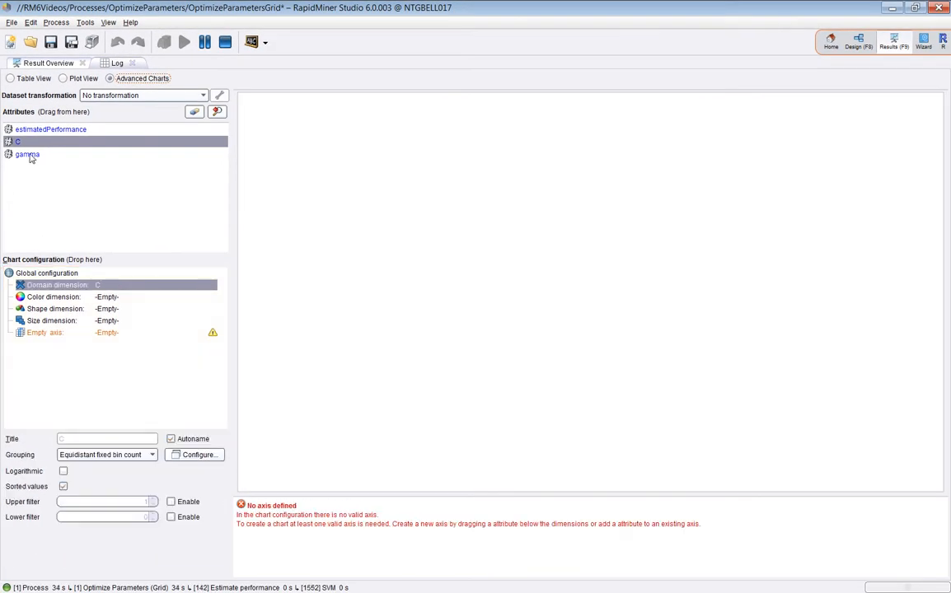
{"action": "left_click_drag", "start_coordinate": [30, 156], "coordinate": [50, 339]}
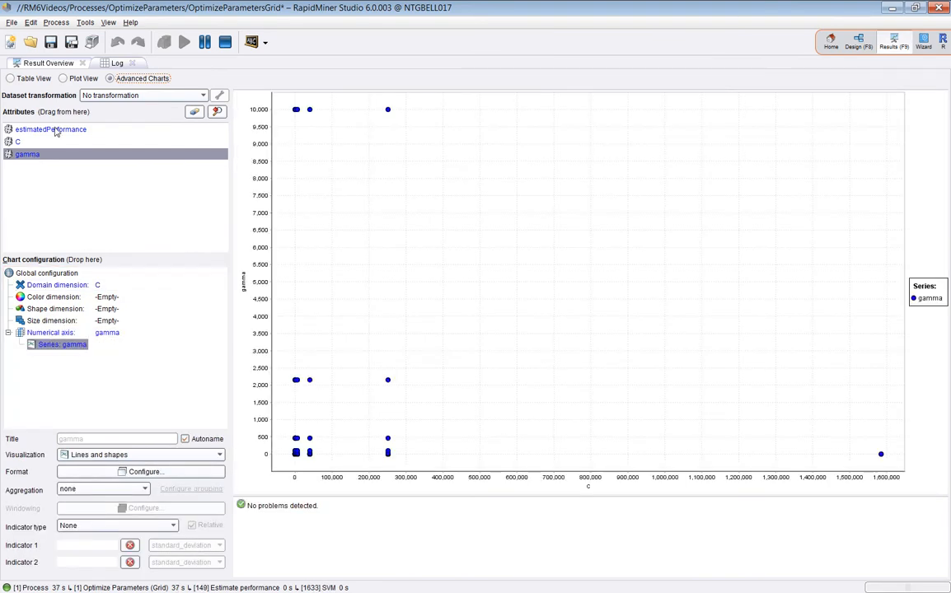
- Assign estimatedPerformance to both the size dimension and the color dimension of the chart
{"action": "left_click_drag", "start_coordinate": [55, 132], "coordinate": [59, 321]}
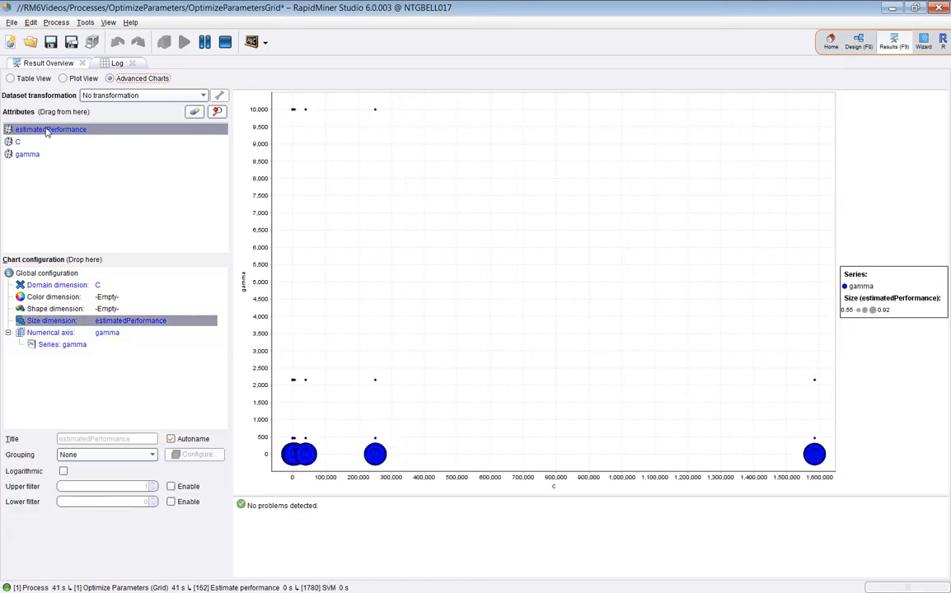
{"action": "left_click_drag", "start_coordinate": [47, 133], "coordinate": [51, 297]}
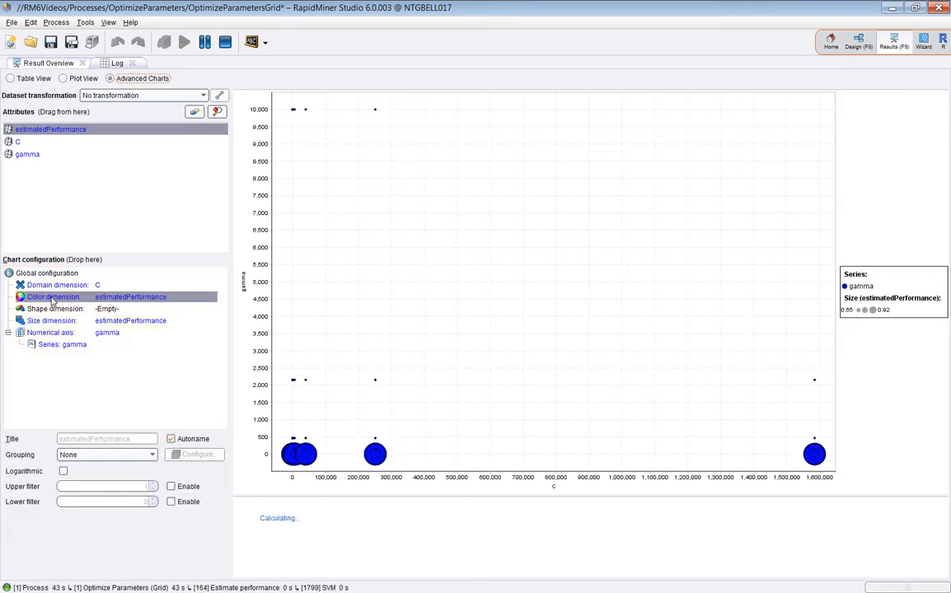
{"action": "left_click", "coordinate": [27, 154]}
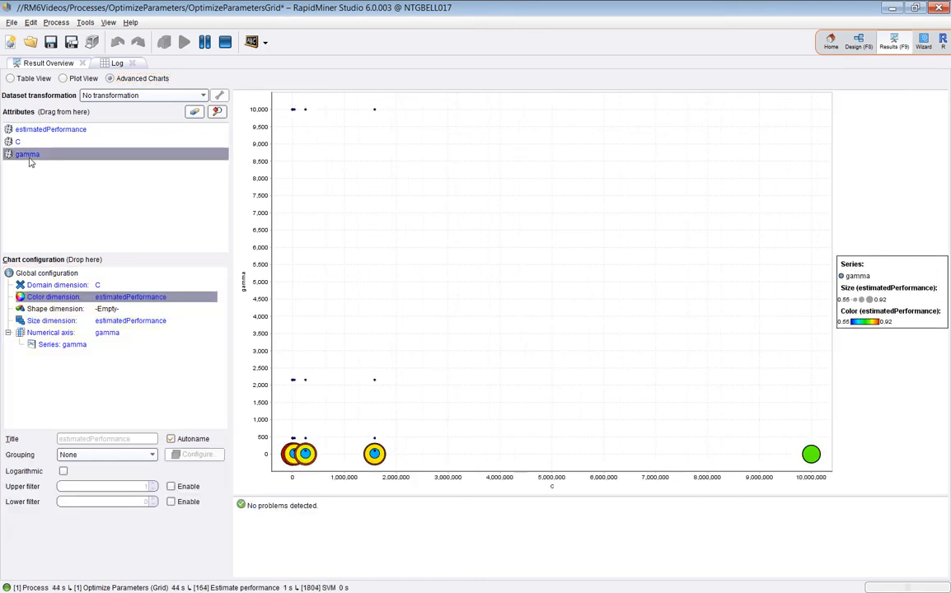
- Make the gamma numerical axis and the C domain dimension of the chart logarithmic
{"action": "left_click", "coordinate": [41, 333]}
{"action": "left_click", "coordinate": [59, 454]}
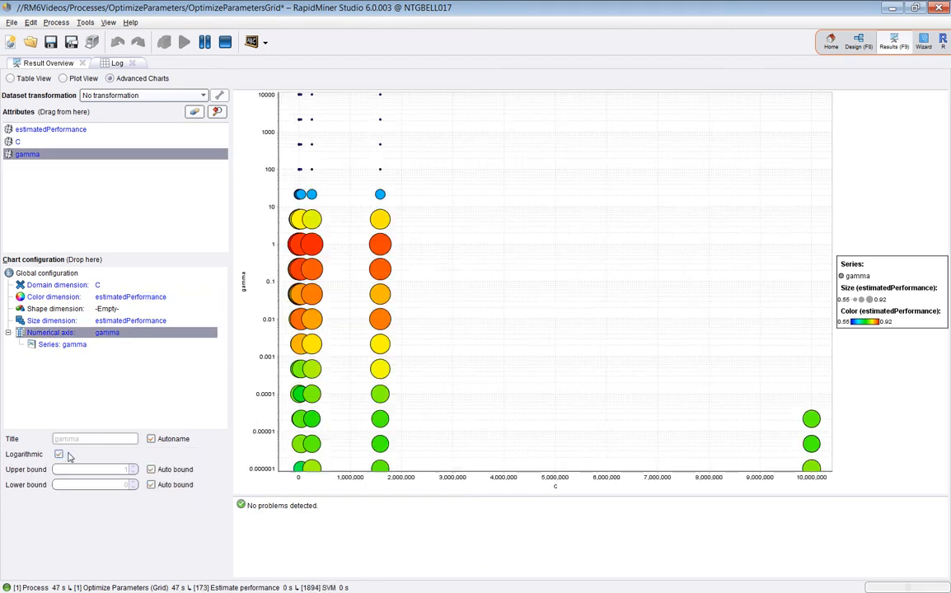
{"action": "left_click", "coordinate": [43, 286]}
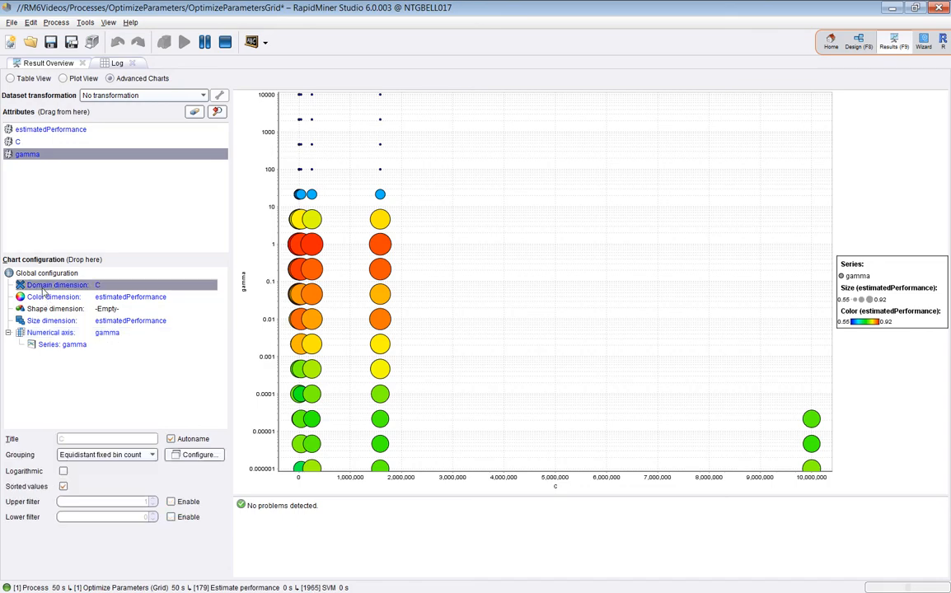
{"action": "left_click", "coordinate": [64, 472]}
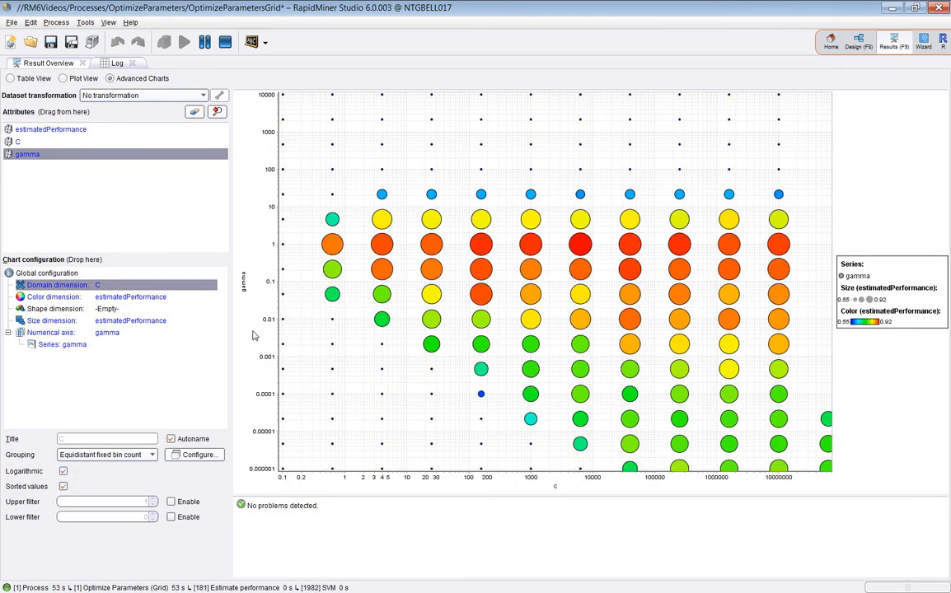
{"action": "left_click", "coordinate": [63, 472]}
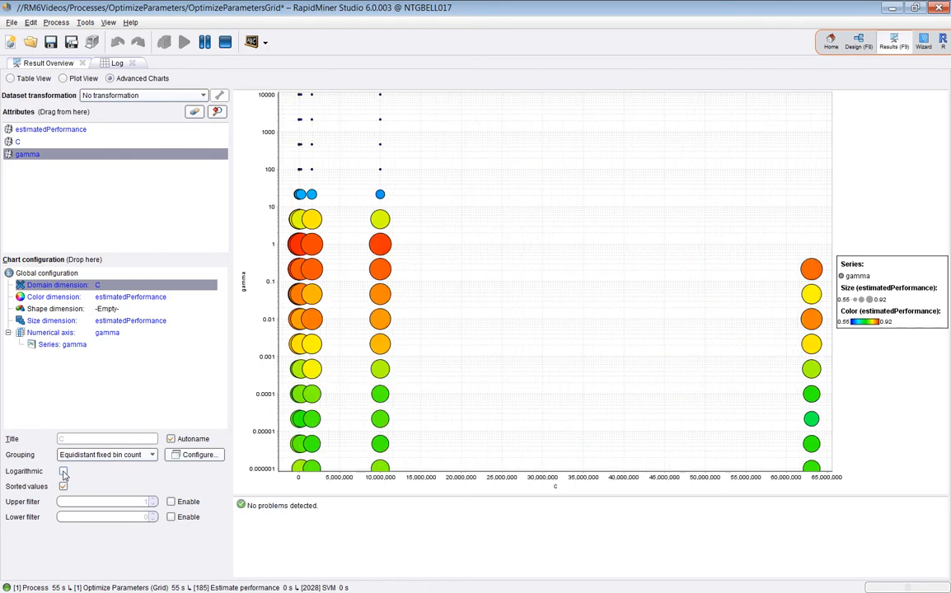
{"action": "left_click", "coordinate": [64, 472]}
{"action": "left_click", "coordinate": [63, 472]}
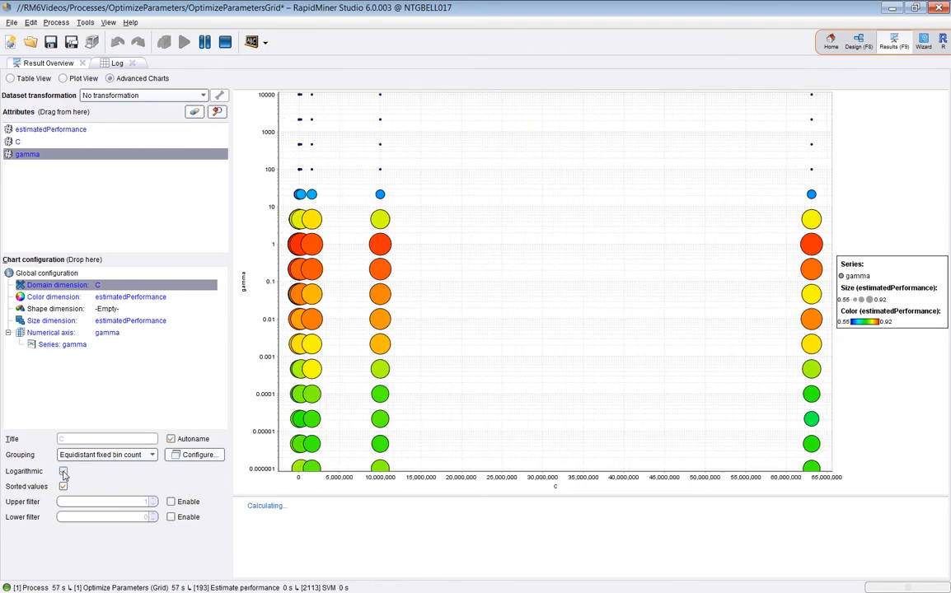
{"action": "left_click", "coordinate": [63, 472]}
- Try a logarithmic scale on the chart's color dimension and compare it with the linear scale
{"action": "left_click", "coordinate": [52, 298]}
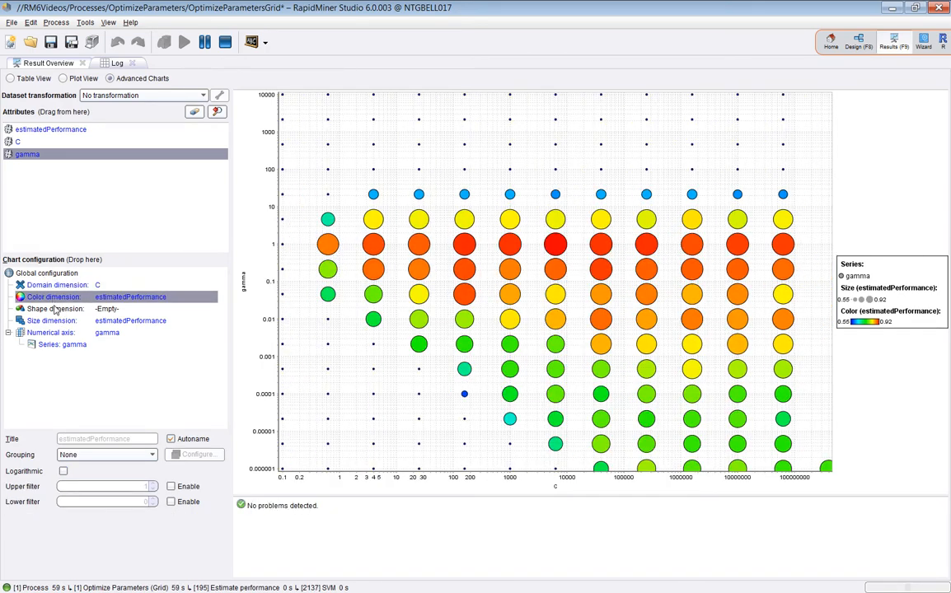
{"action": "left_click", "coordinate": [63, 471]}
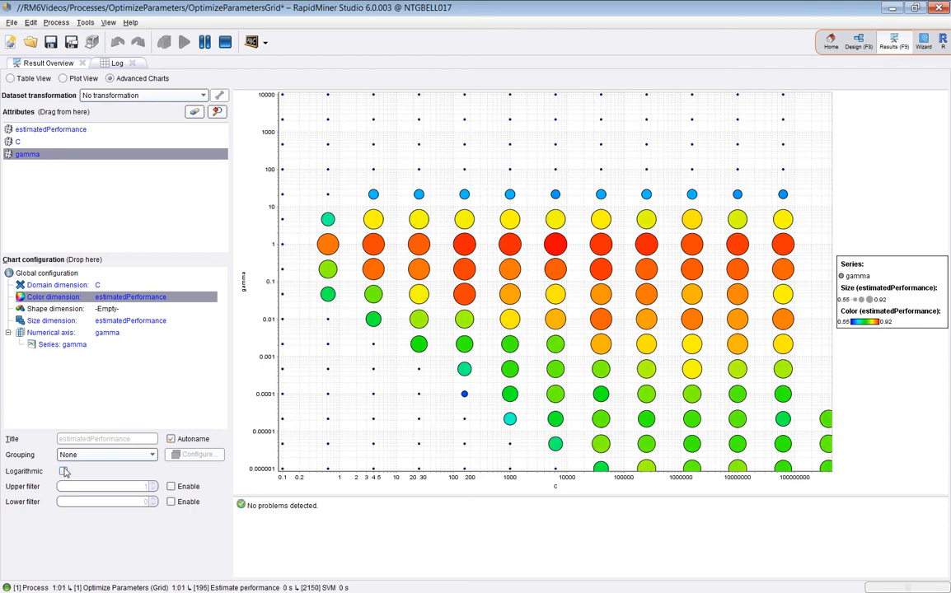
{"action": "left_click", "coordinate": [64, 472]}
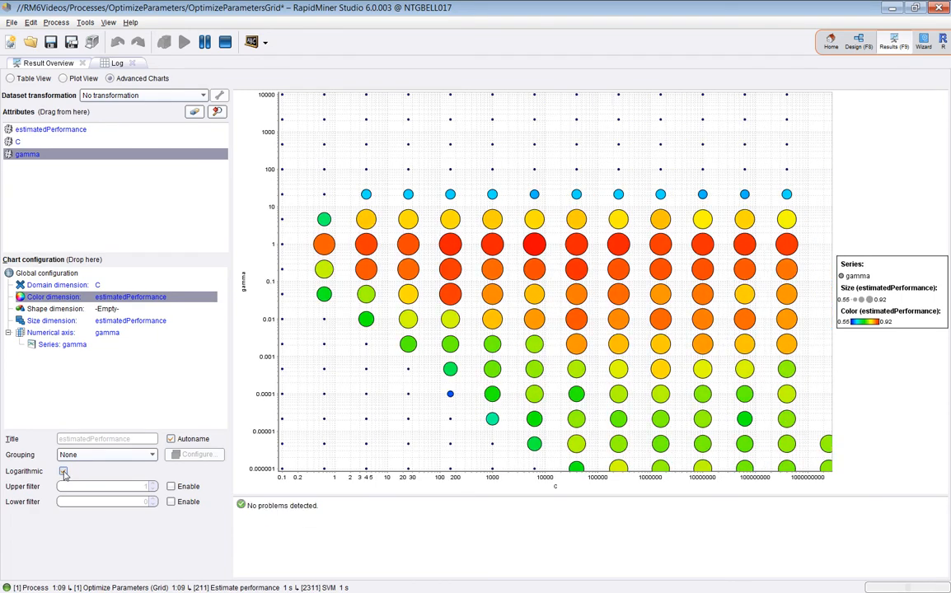
{"action": "left_click", "coordinate": [64, 472]}
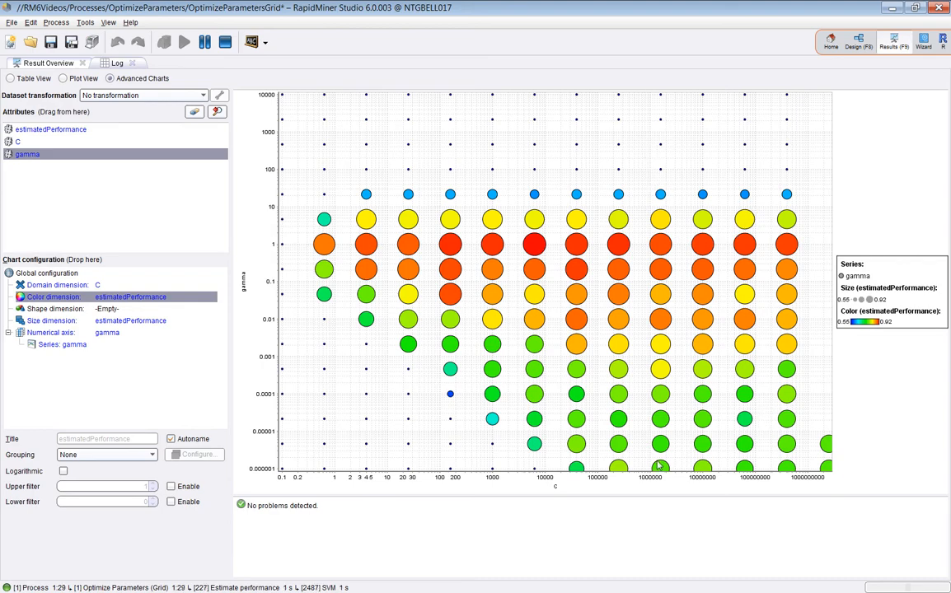
{"action": "left_click", "coordinate": [63, 472]}
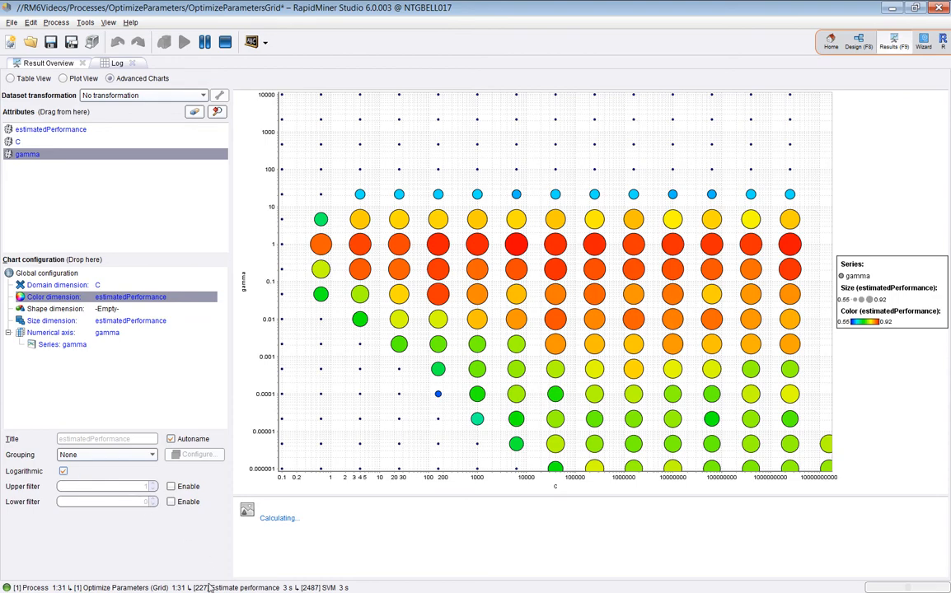
{"action": "left_click", "coordinate": [63, 471]}
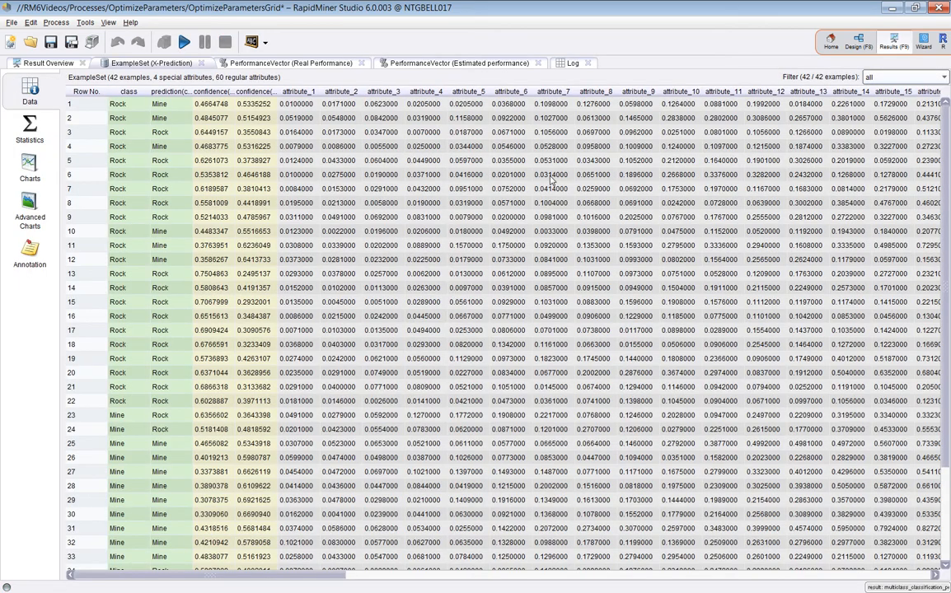
- Examine the Log chart of the completed run and the accuracy table of the Estimated performance vector
{"action": "left_click", "coordinate": [573, 63]}
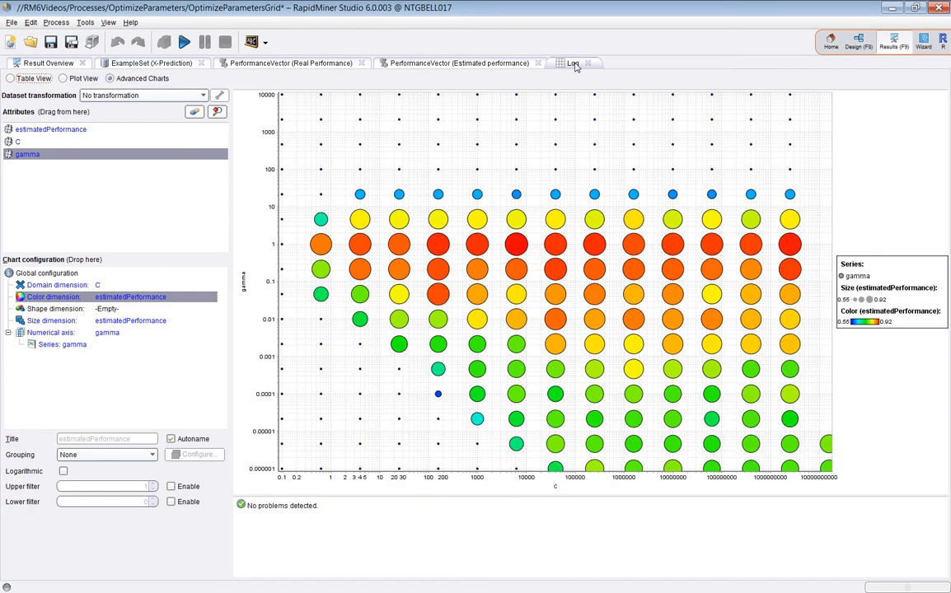
{"action": "left_click", "coordinate": [63, 472]}
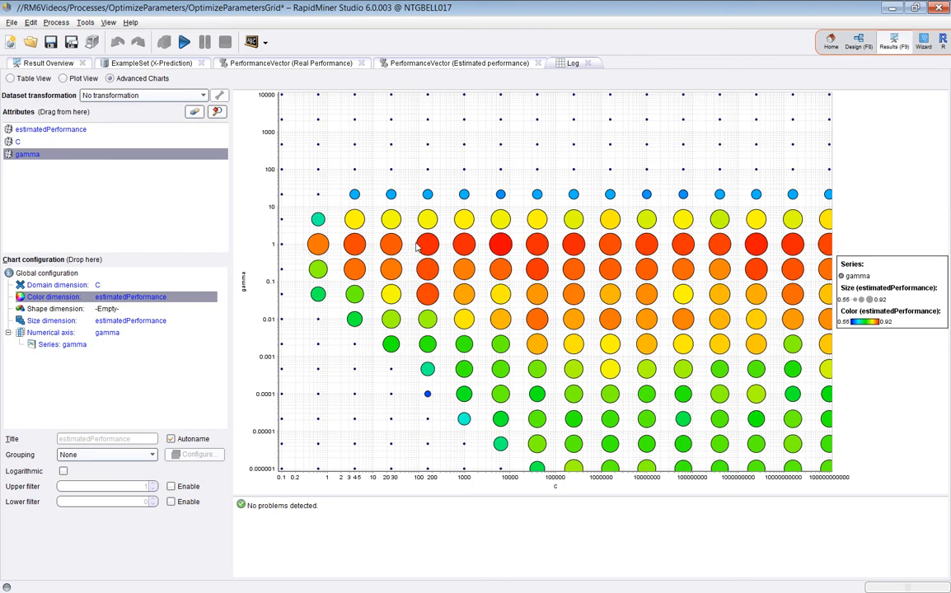
{"action": "mouse_move", "coordinate": [790, 254]}
{"action": "left_click", "coordinate": [440, 66]}
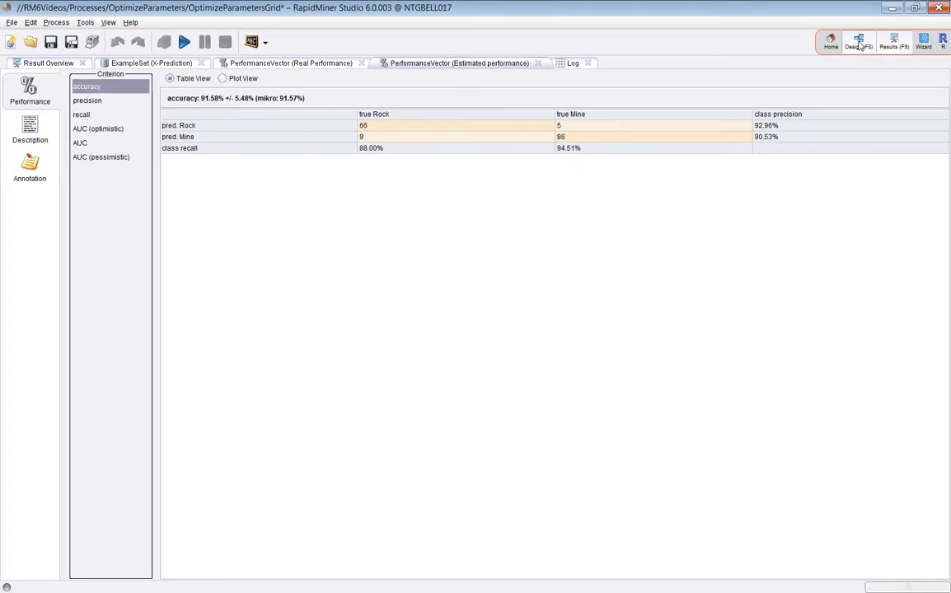
- Return to the process design and inspect the Remember, Recall and Store operators in the main process
{"action": "left_click", "coordinate": [858, 41]}
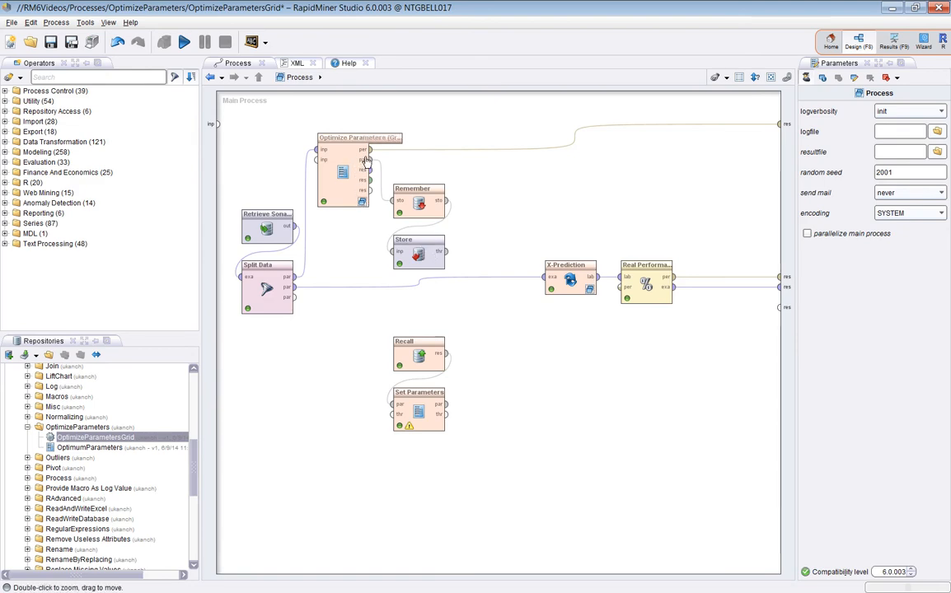
{"action": "left_click", "coordinate": [425, 200]}
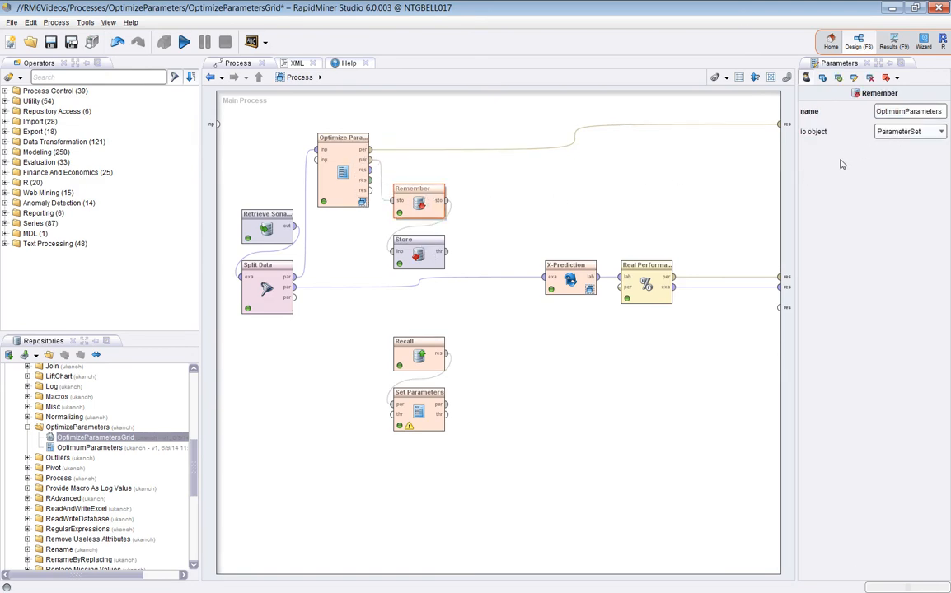
{"action": "left_click", "coordinate": [427, 363]}
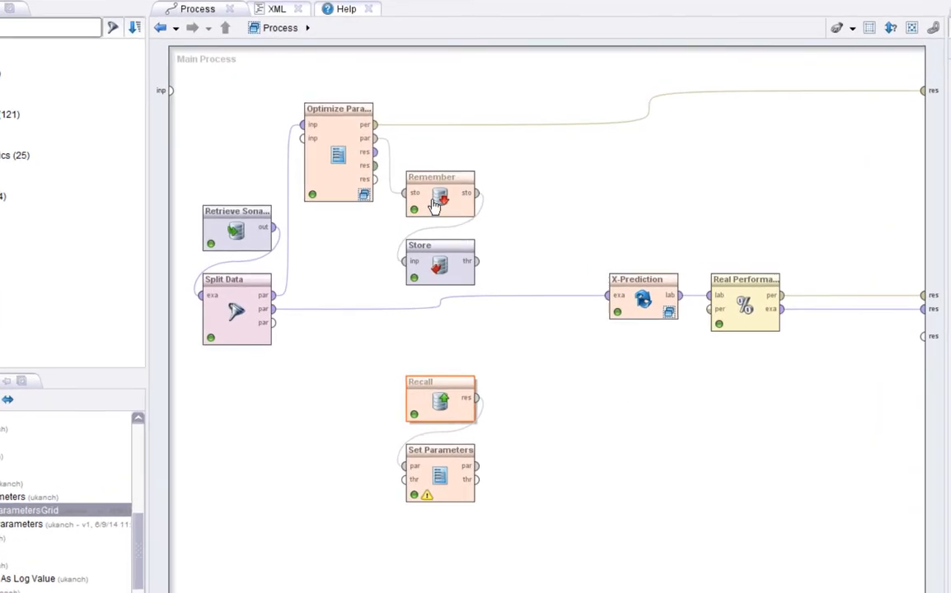
{"action": "left_click", "coordinate": [412, 260]}
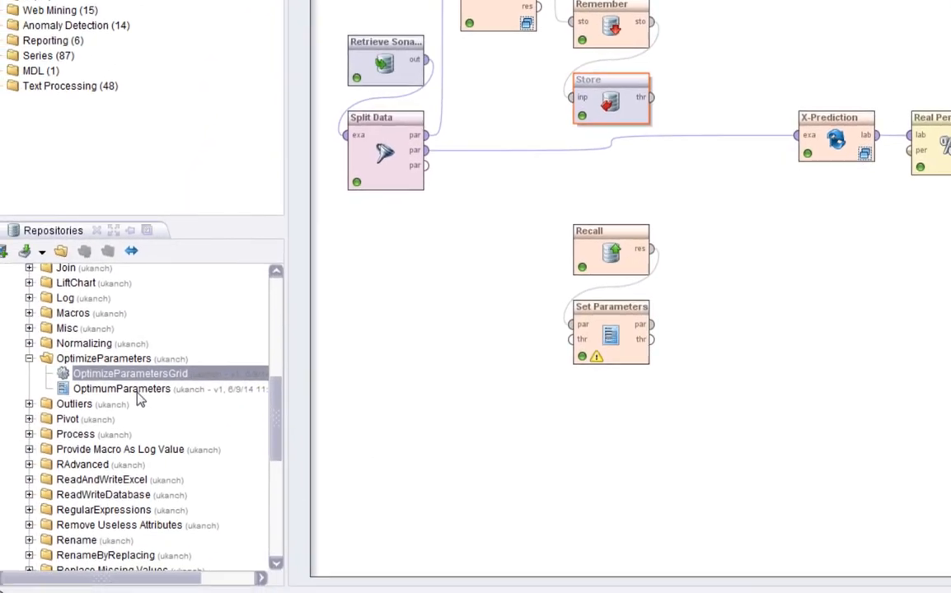
- Examine the details of the stored OptimumParameters entry in the OptimizeParameters repository folder
{"action": "left_click", "coordinate": [150, 380]}
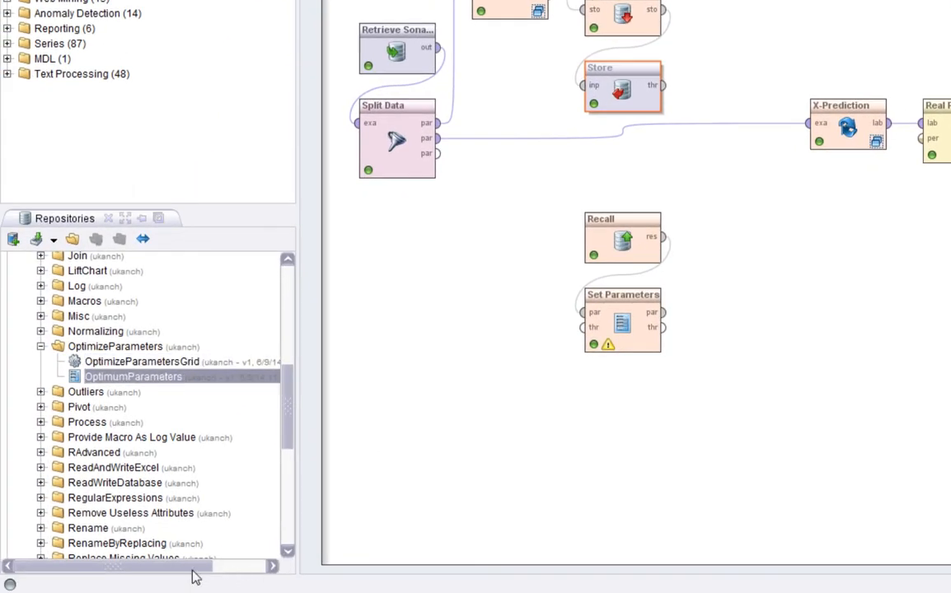
{"action": "left_click_drag", "start_coordinate": [194, 570], "coordinate": [244, 577]}
{"action": "key", "text": "Up"}
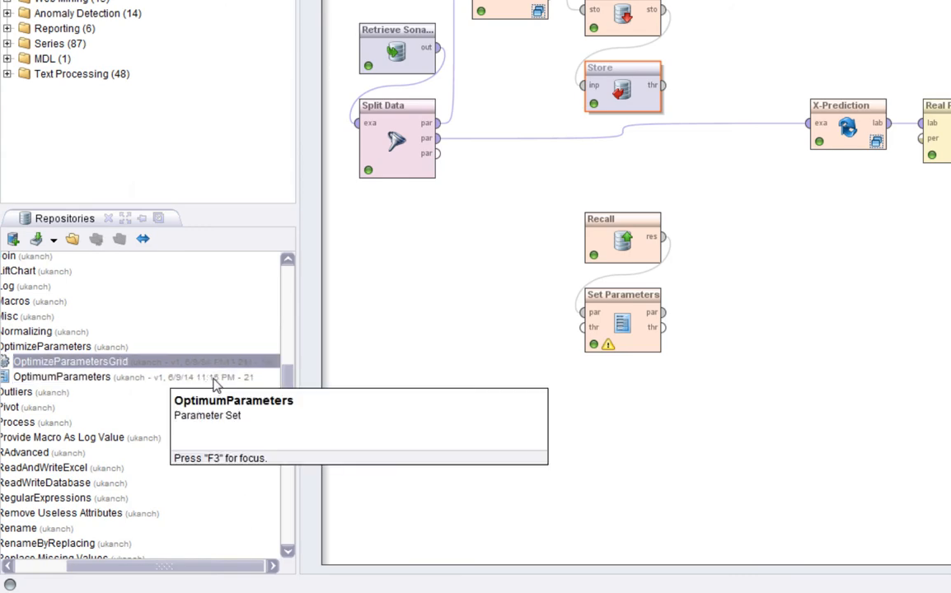
{"action": "left_click", "coordinate": [98, 379]}
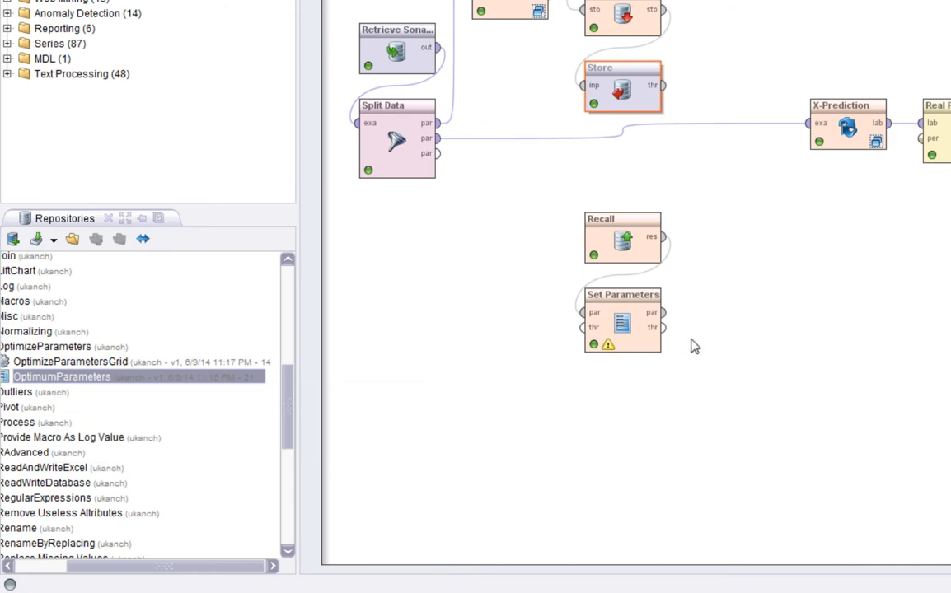
- Show the ParameterSet result of Set Parameters and highlight its accuracy and its SVM.gamma and SVM.C lines
{"action": "right_click", "coordinate": [659, 321]}
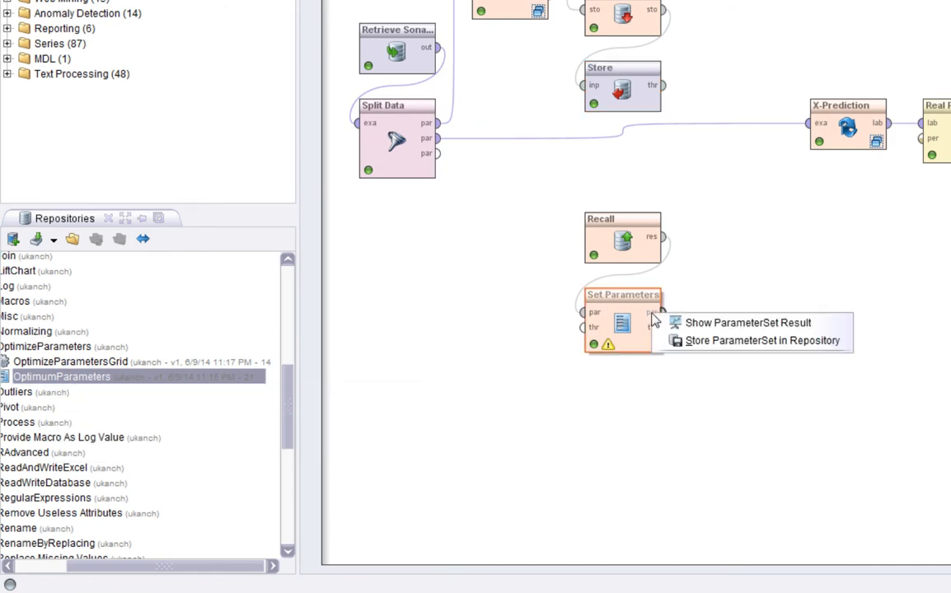
{"action": "left_click", "coordinate": [717, 324]}
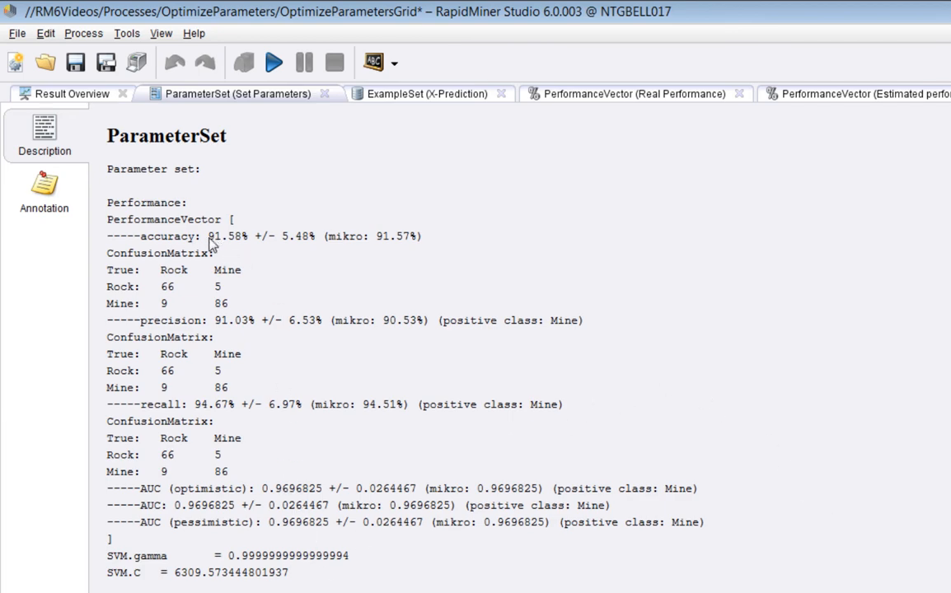
{"action": "left_click_drag", "start_coordinate": [208, 237], "coordinate": [243, 237]}
{"action": "left_click_drag", "start_coordinate": [98, 547], "coordinate": [328, 583]}
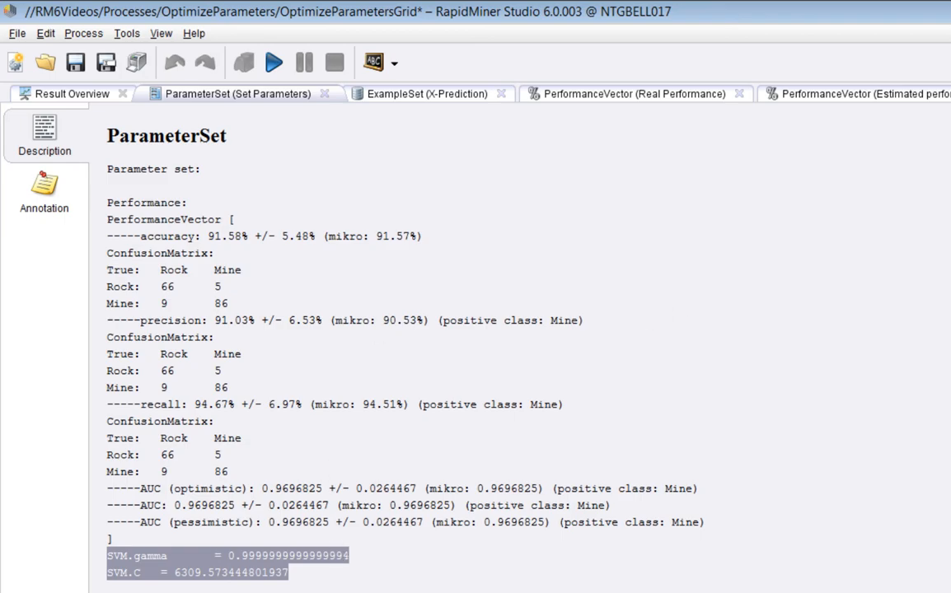
- Return to the process design and review the operator name entries in the name map of Set Parameters
{"action": "left_click", "coordinate": [859, 41]}
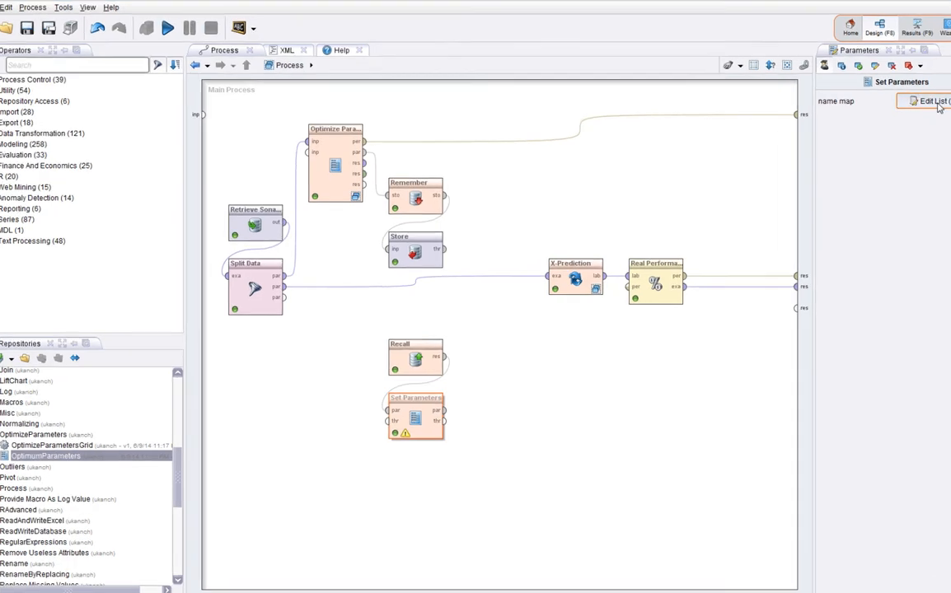
{"action": "left_click", "coordinate": [936, 104]}
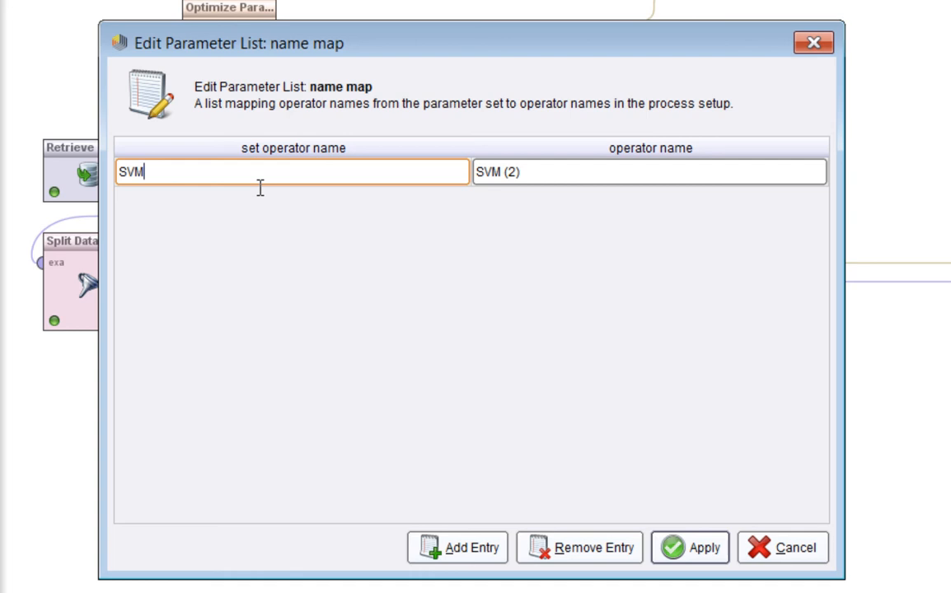
{"action": "left_click_drag", "start_coordinate": [260, 184], "coordinate": [73, 180]}
{"action": "left_click", "coordinate": [567, 181]}
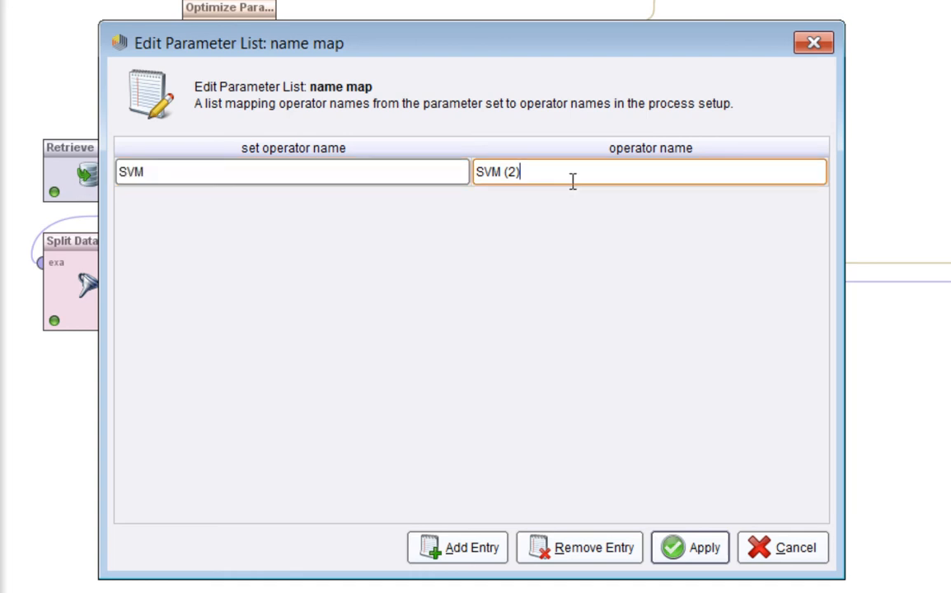
- Highlight the mapped operator name SVM (2), dismiss the name map without changes, and look inside the X-Prediction operator
{"action": "left_click_drag", "start_coordinate": [531, 182], "coordinate": [473, 185]}
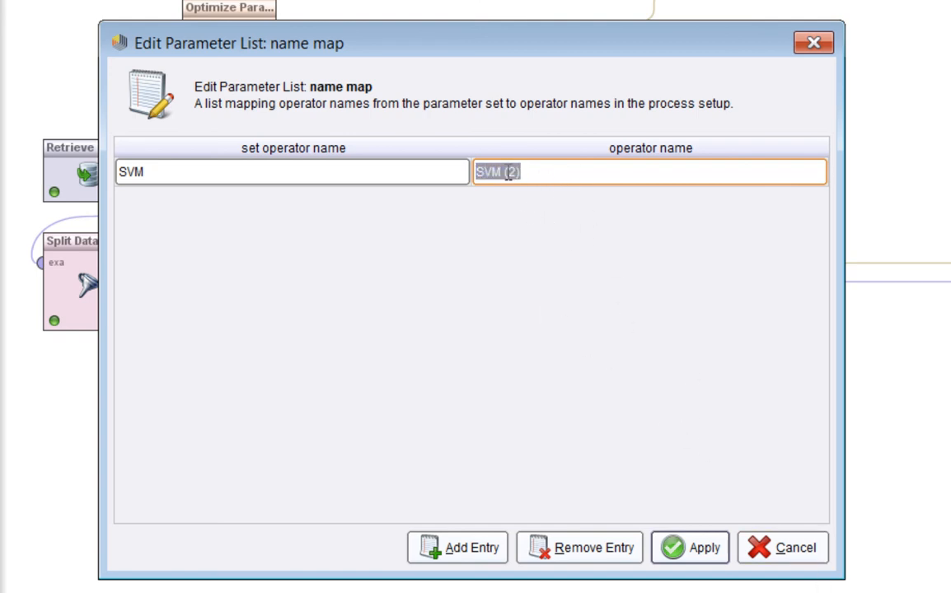
{"action": "left_click", "coordinate": [798, 554]}
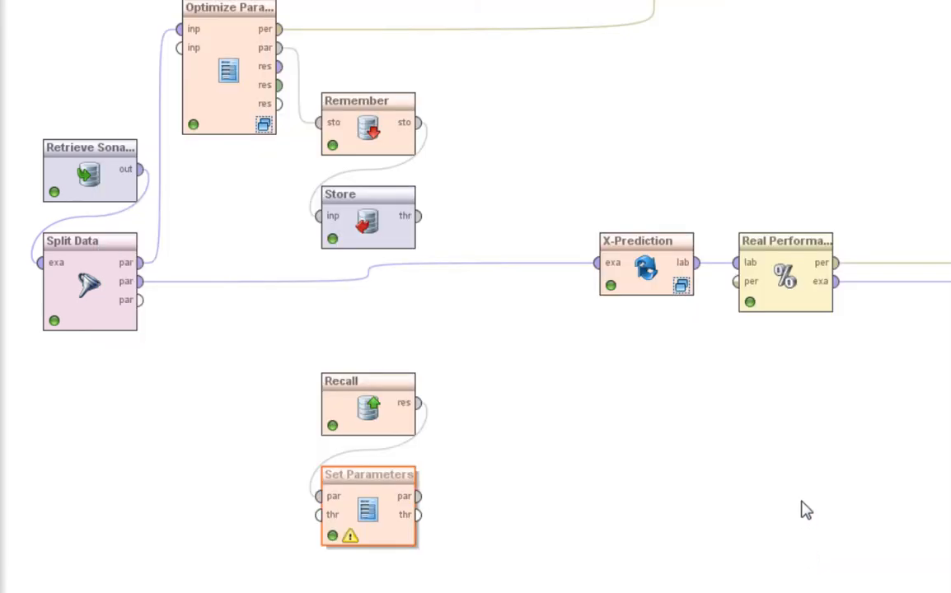
{"action": "left_click", "coordinate": [646, 265]}
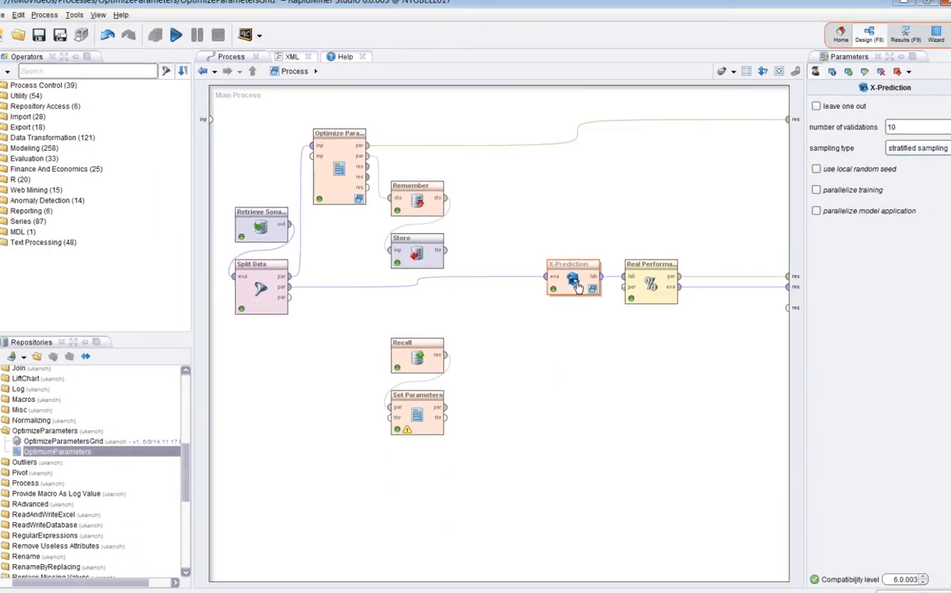
{"action": "double_click", "coordinate": [576, 283]}
{"action": "left_click", "coordinate": [335, 129]}
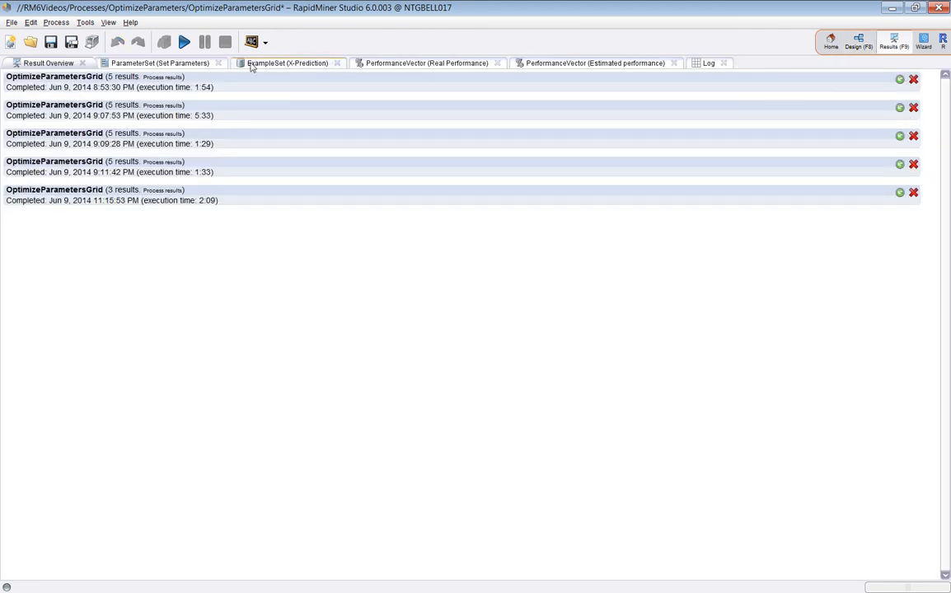
- Examine the Real Performance accuracy table in the results together with the X-Prediction example set behind it
{"action": "left_click", "coordinate": [356, 63]}
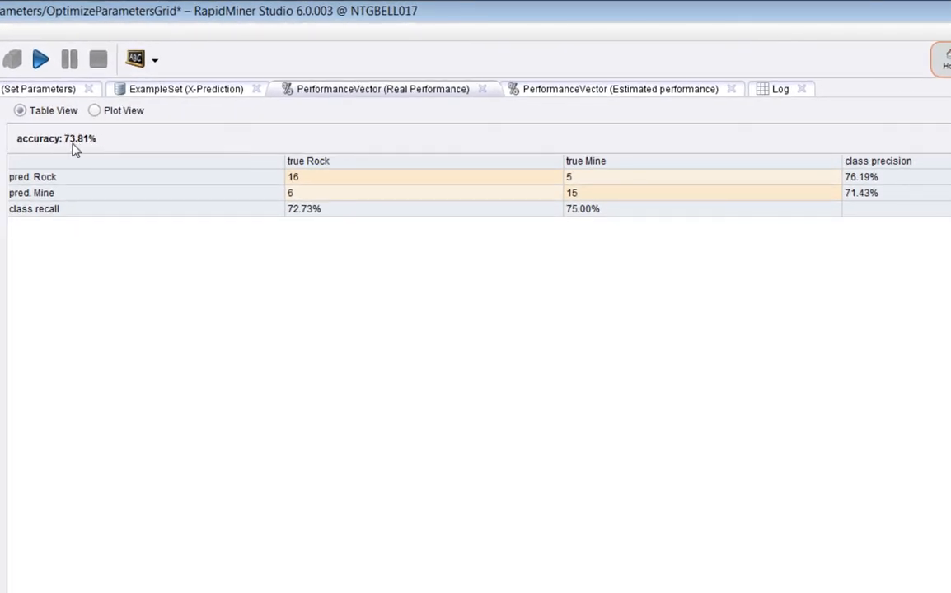
{"action": "left_click", "coordinate": [169, 90]}
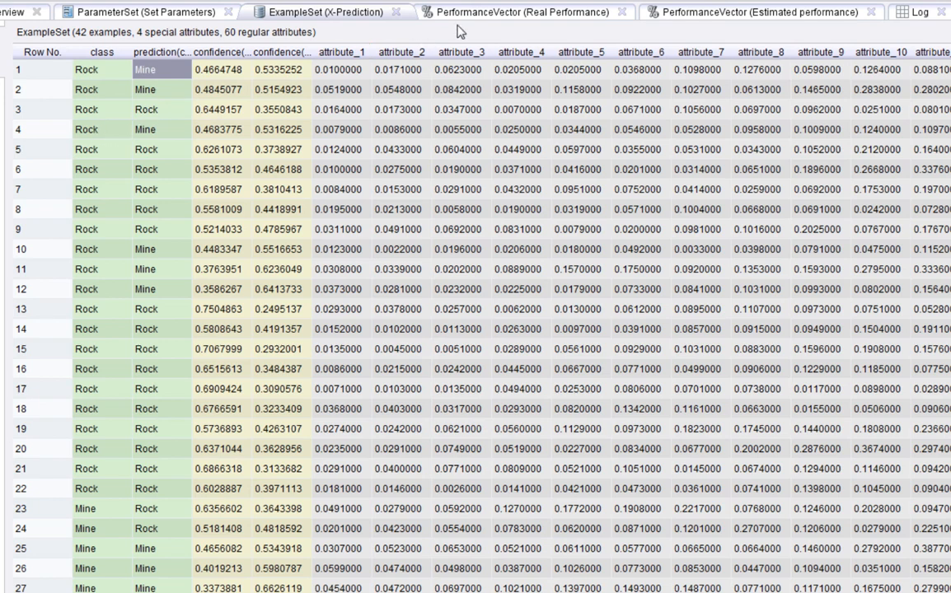
{"action": "left_click", "coordinate": [415, 12]}
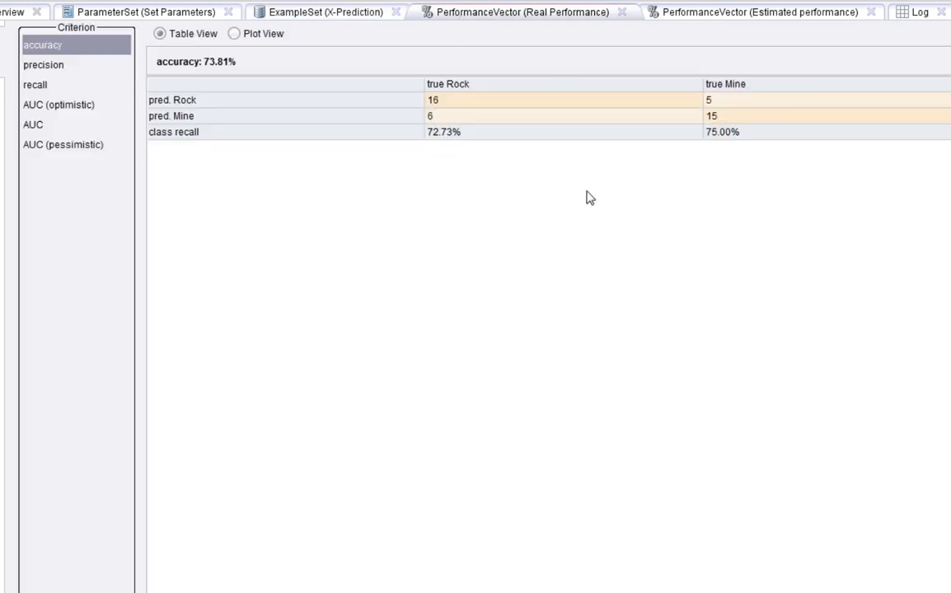
- Compare the Estimated performance accuracy table with the Real Performance one, and show the Log's advanced chart of gamma against C
{"action": "left_click", "coordinate": [766, 14]}
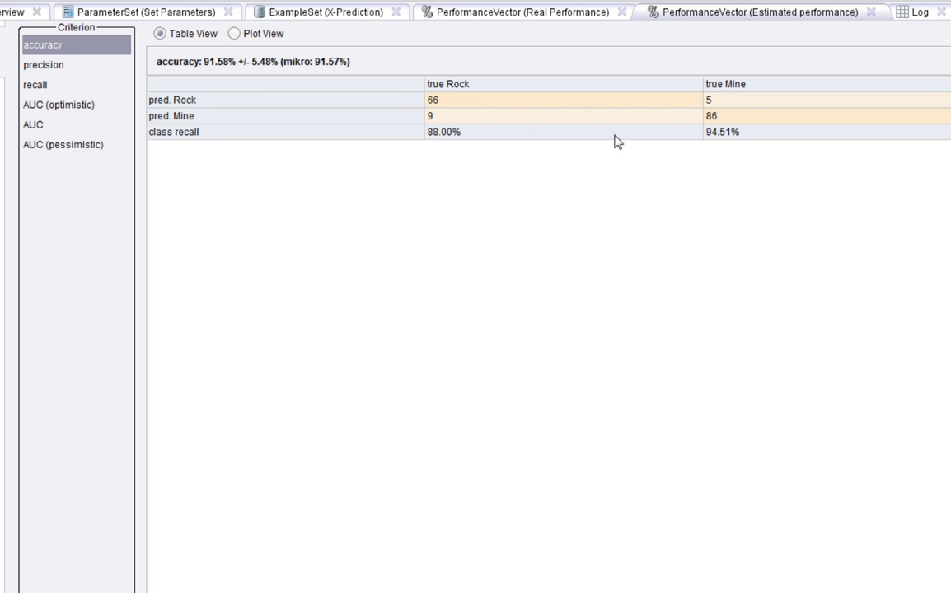
{"action": "left_click", "coordinate": [536, 15]}
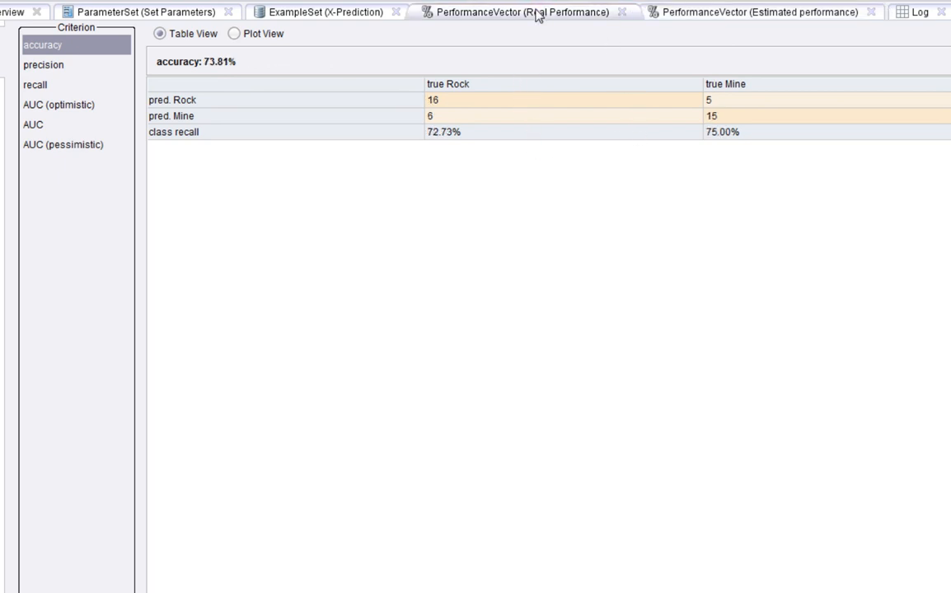
{"action": "left_click", "coordinate": [740, 15]}
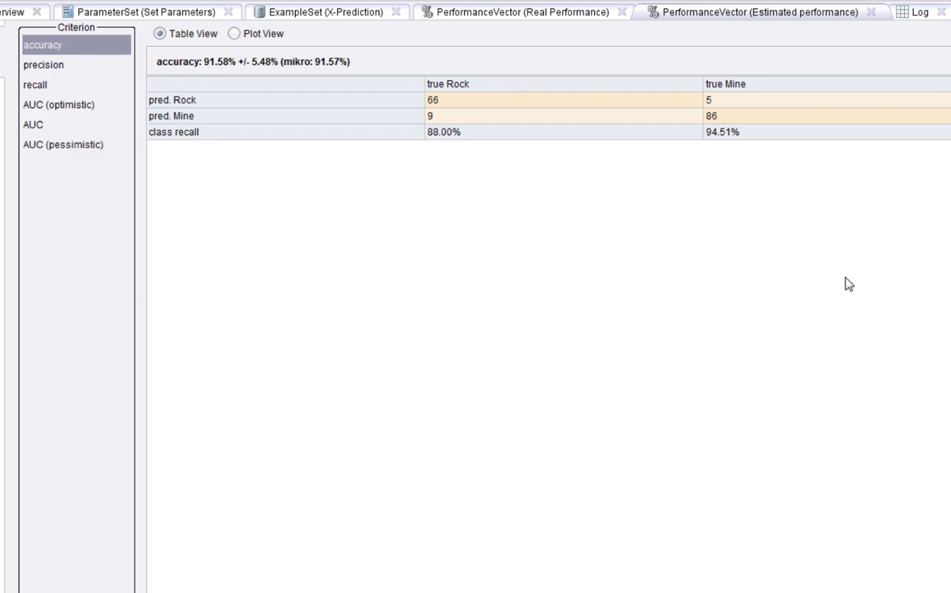
{"action": "left_click", "coordinate": [922, 14]}
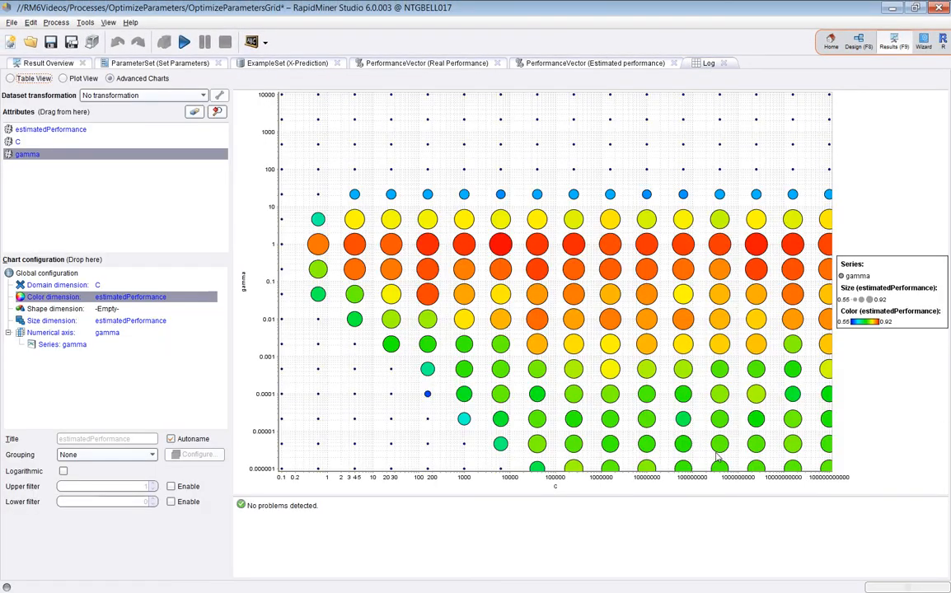